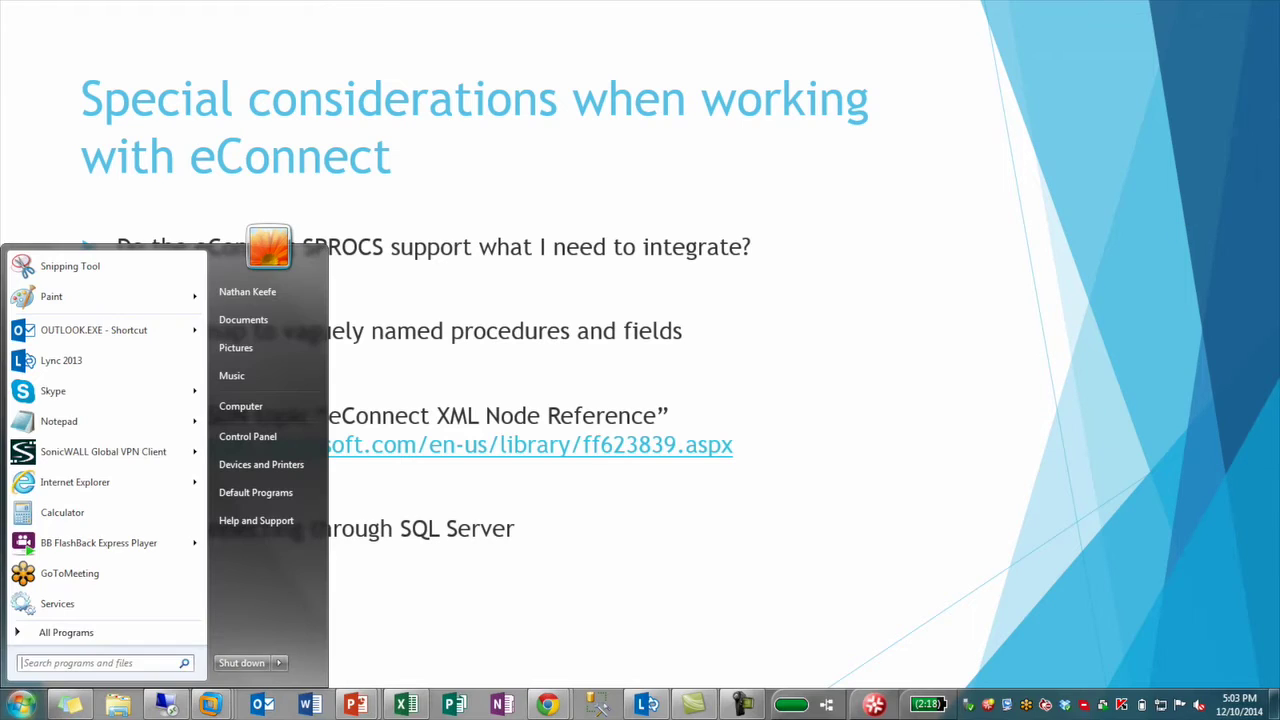
Step: Switch to the eConnect XML Node Reference page in Chrome and examine the node lists from Analytical Accounting through Sales Order Processing
{"action": "left_click", "coordinate": [560, 705]}
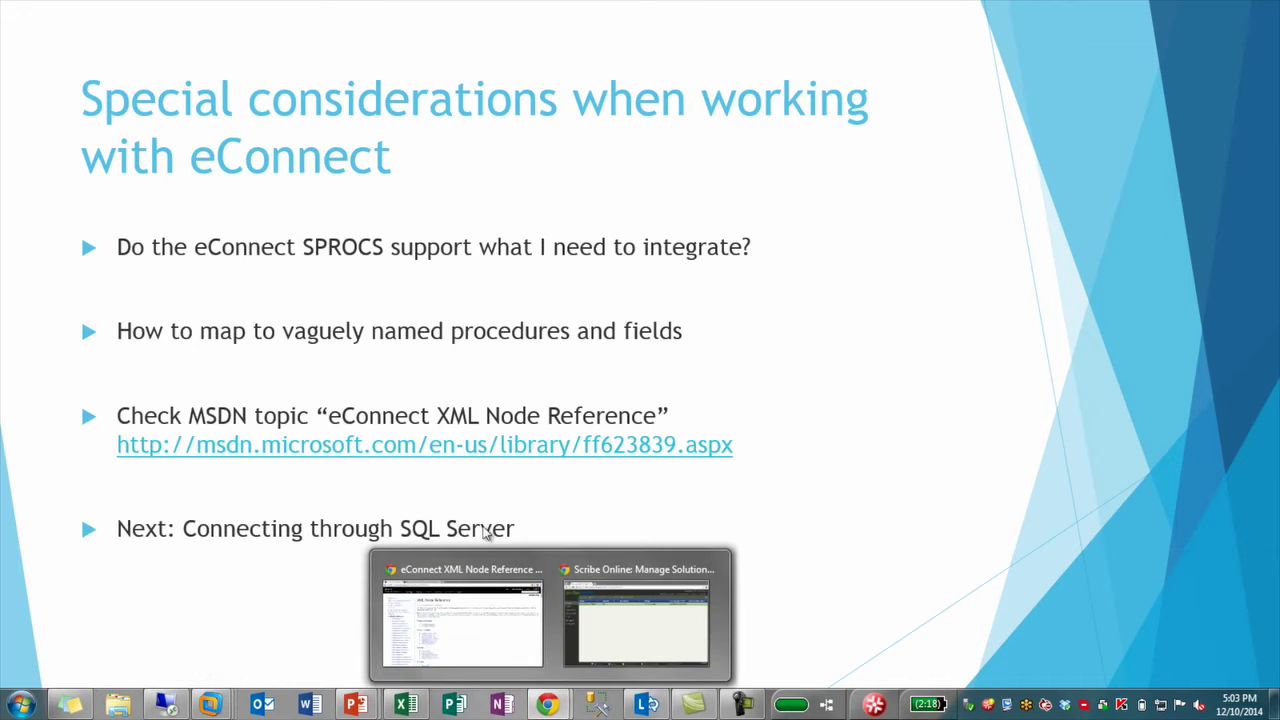
{"action": "left_click", "coordinate": [460, 612]}
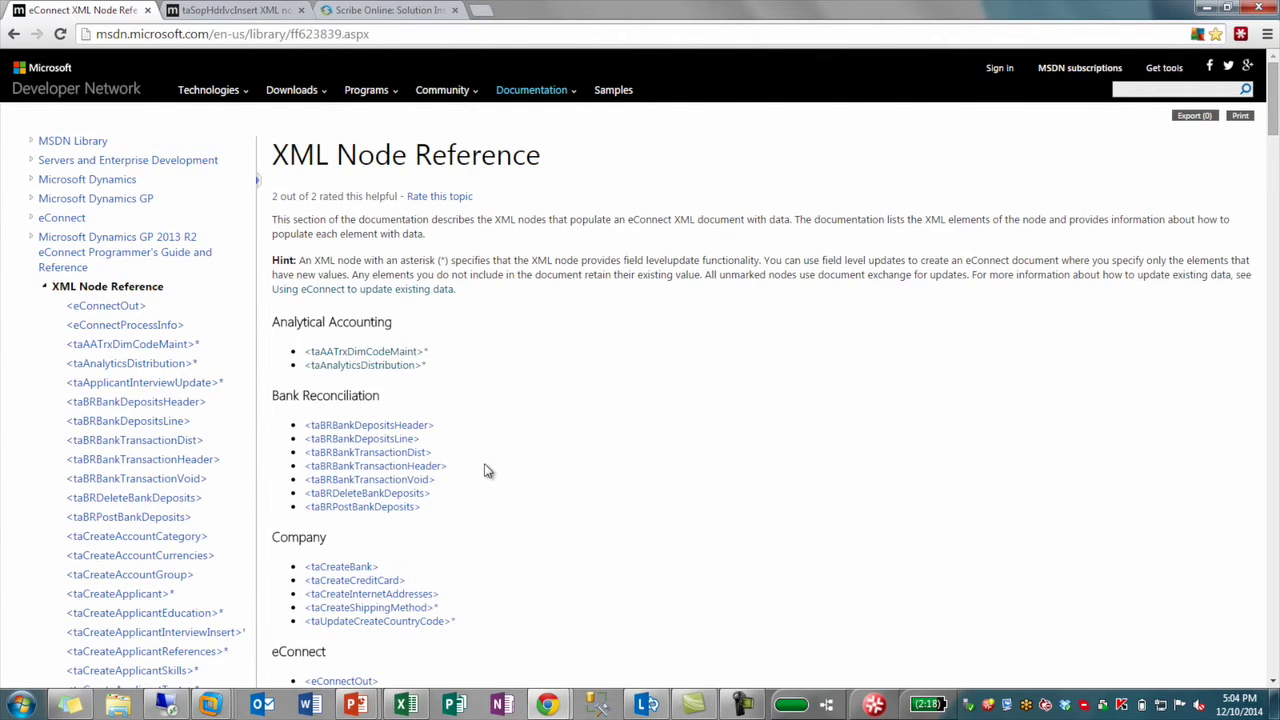
{"action": "scroll", "coordinate": [489, 474], "scroll_direction": "down", "scroll_amount": 7}
{"action": "scroll", "coordinate": [489, 474], "scroll_direction": "down", "scroll_amount": 1}
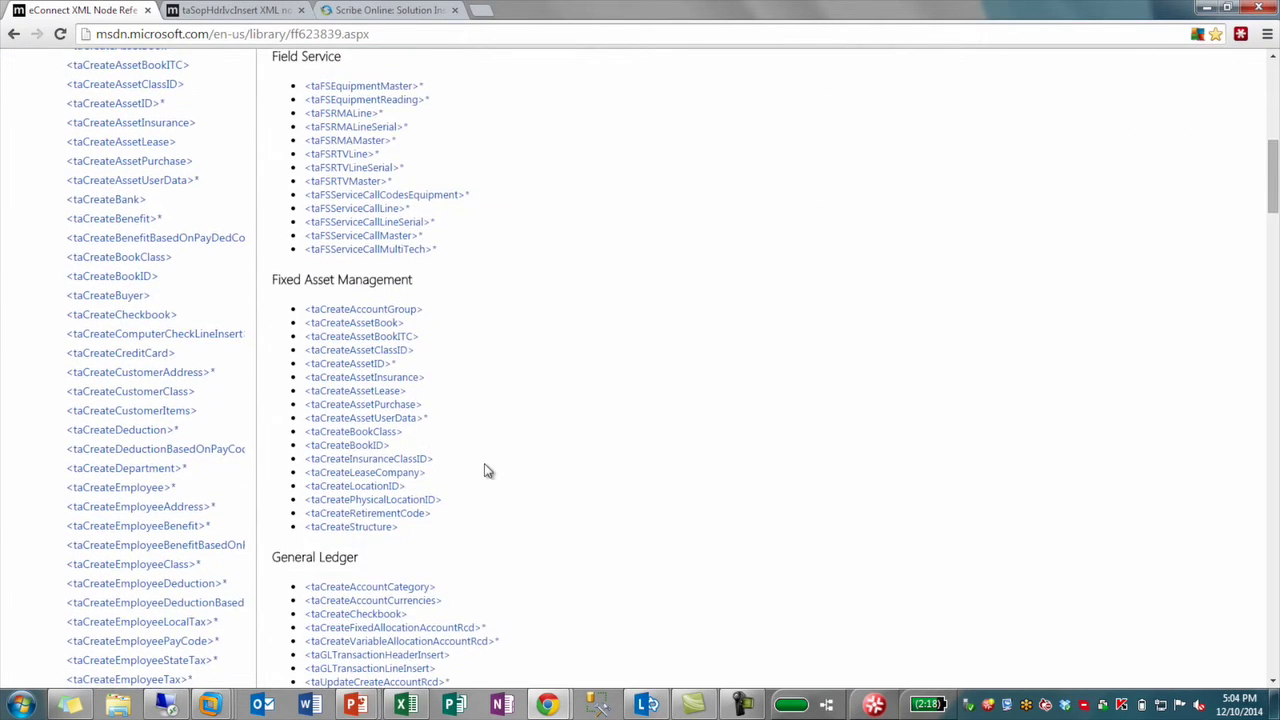
{"action": "scroll", "coordinate": [487, 470], "scroll_direction": "down", "scroll_amount": 15}
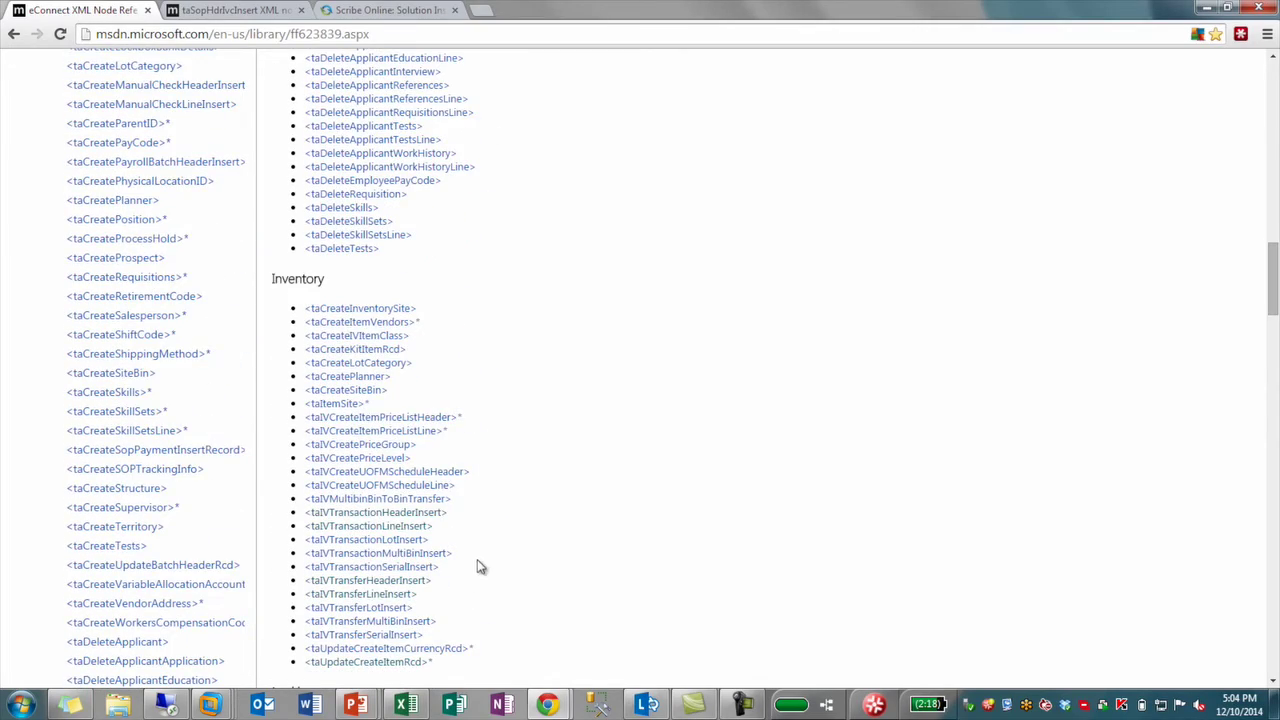
{"action": "scroll", "coordinate": [661, 375], "scroll_direction": "down", "scroll_amount": 20}
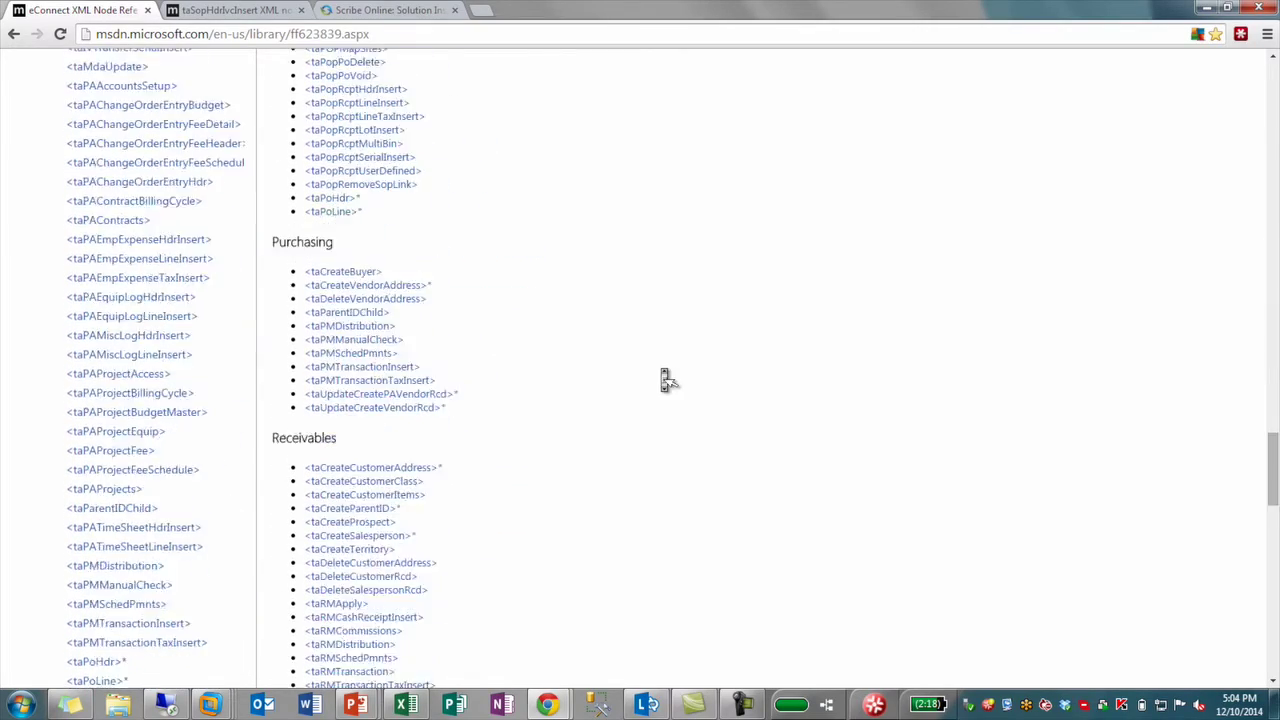
{"action": "scroll", "coordinate": [663, 376], "scroll_direction": "down", "scroll_amount": 10}
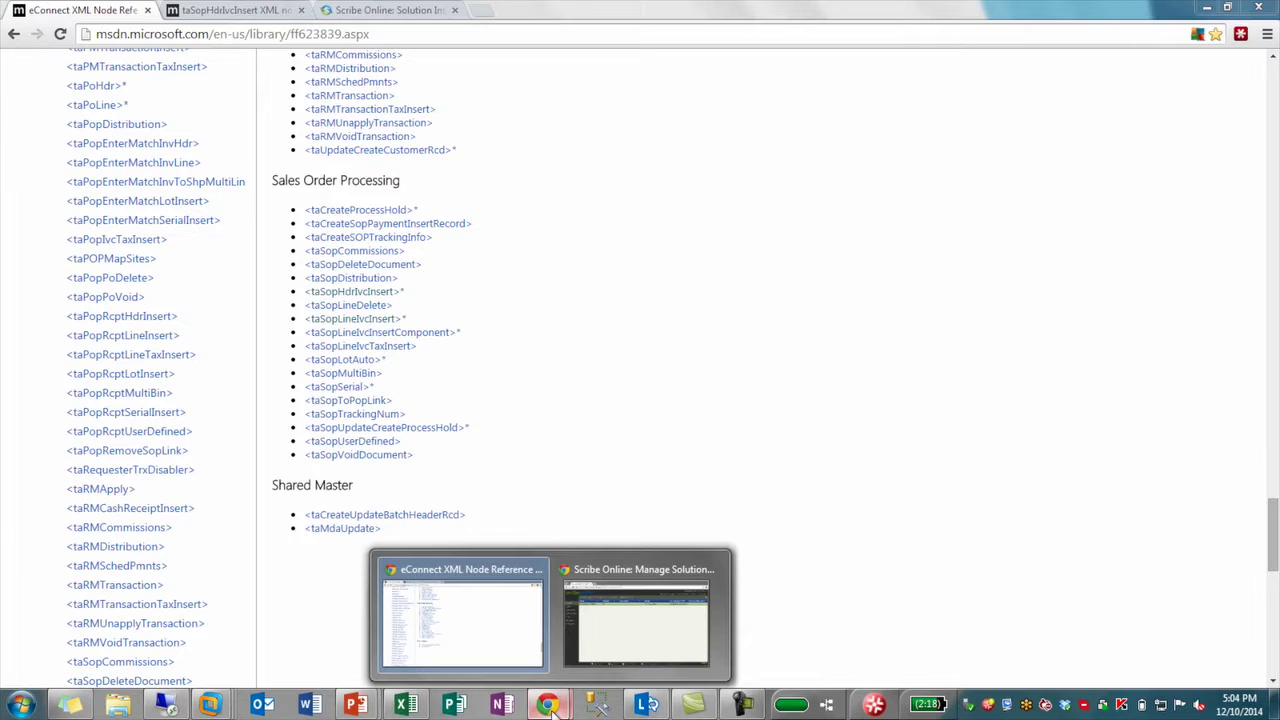
{"action": "mouse_move", "coordinate": [352, 706]}
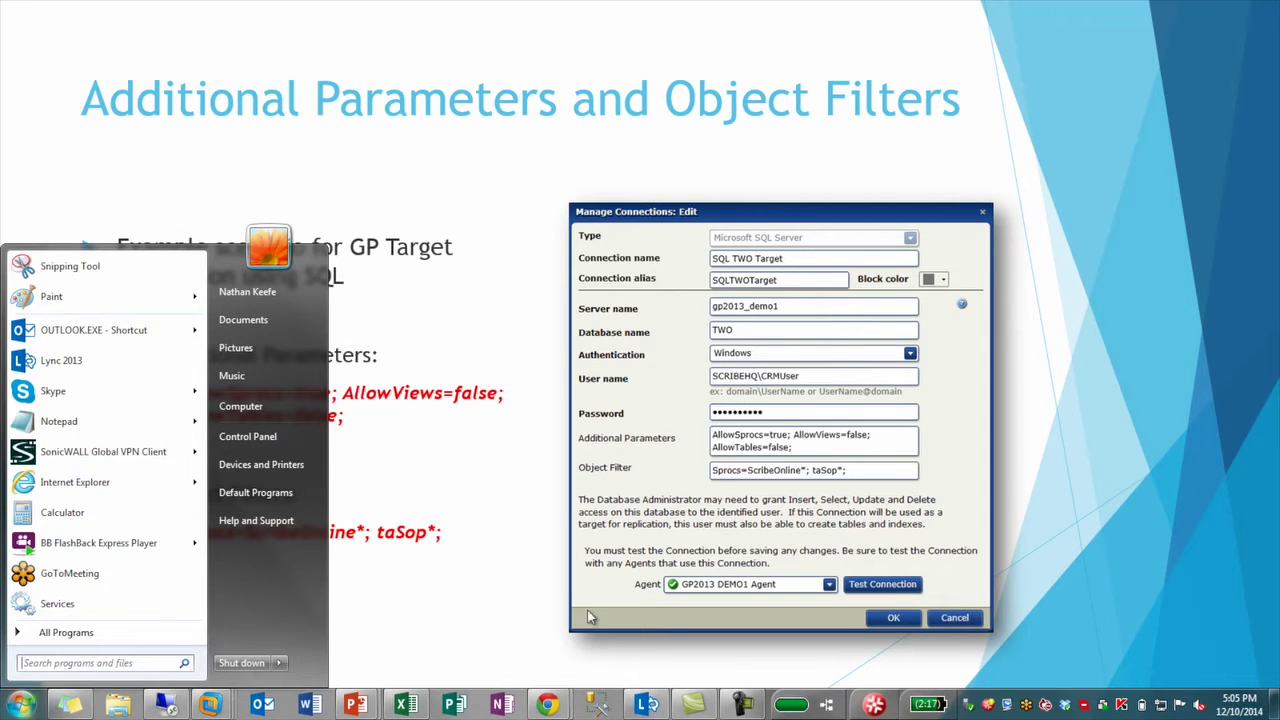
Step: Switch to Scribe Online in Chrome and review the database name and Additional Parameters of the SQL TWO Target connection
{"action": "left_click", "coordinate": [547, 705]}
{"action": "mouse_move", "coordinate": [623, 625]}
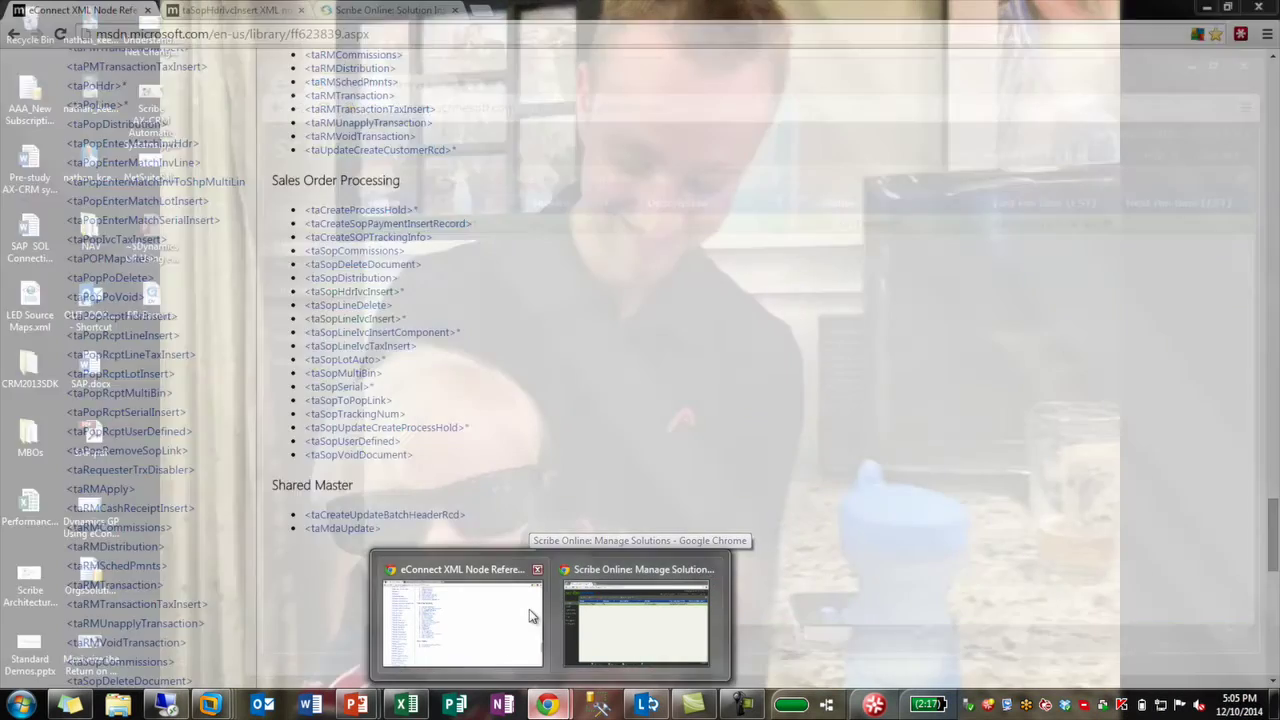
{"action": "left_click", "coordinate": [529, 609]}
{"action": "left_click", "coordinate": [390, 12]}
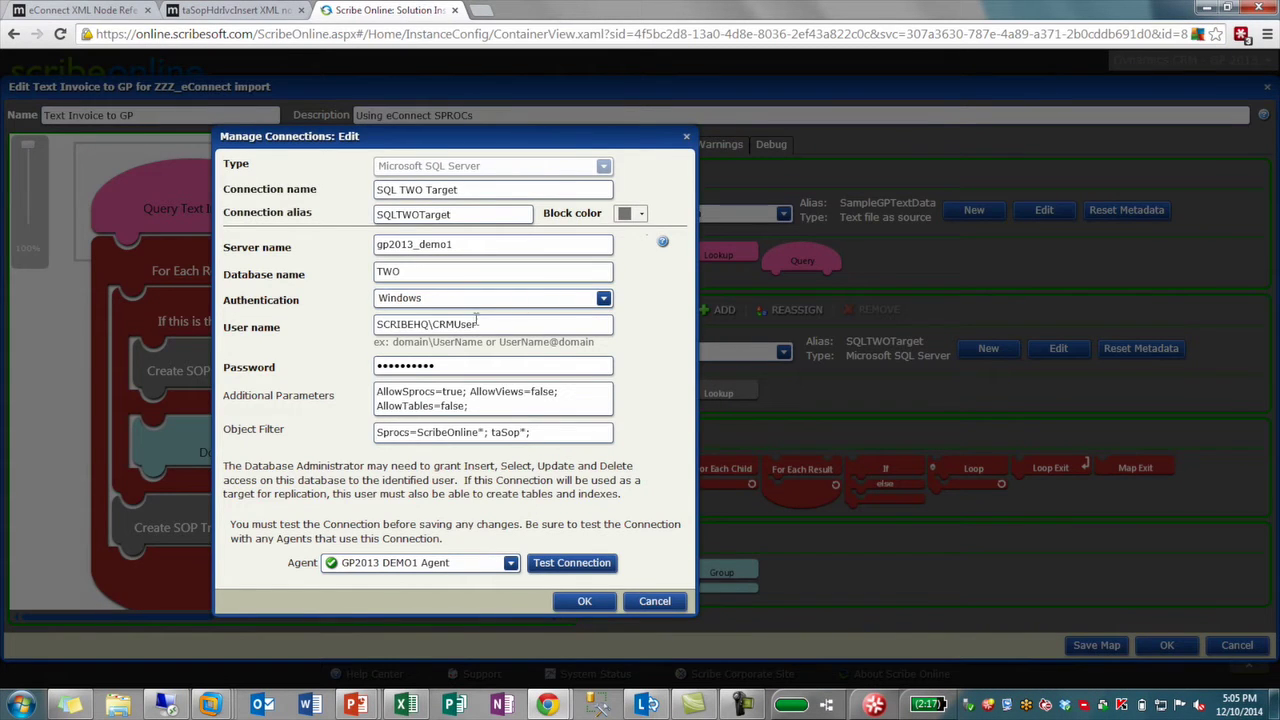
{"action": "left_click", "coordinate": [419, 274]}
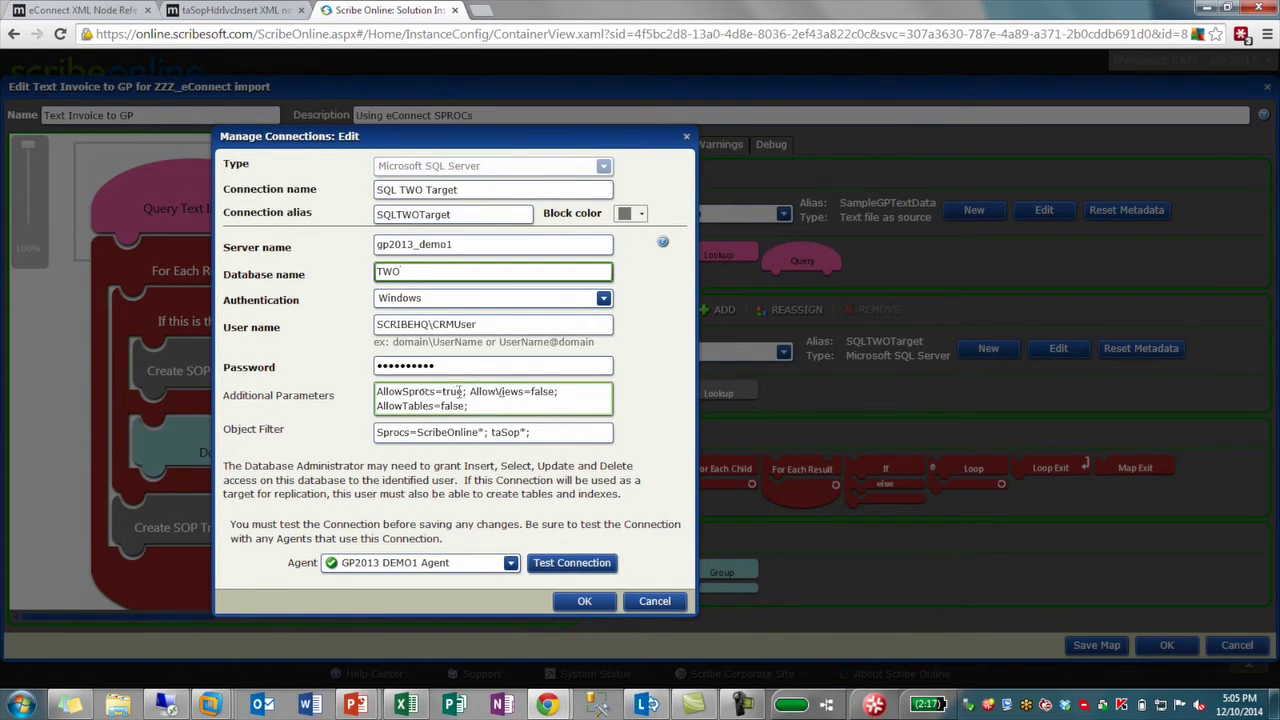
{"action": "left_click_drag", "start_coordinate": [468, 391], "coordinate": [372, 392]}
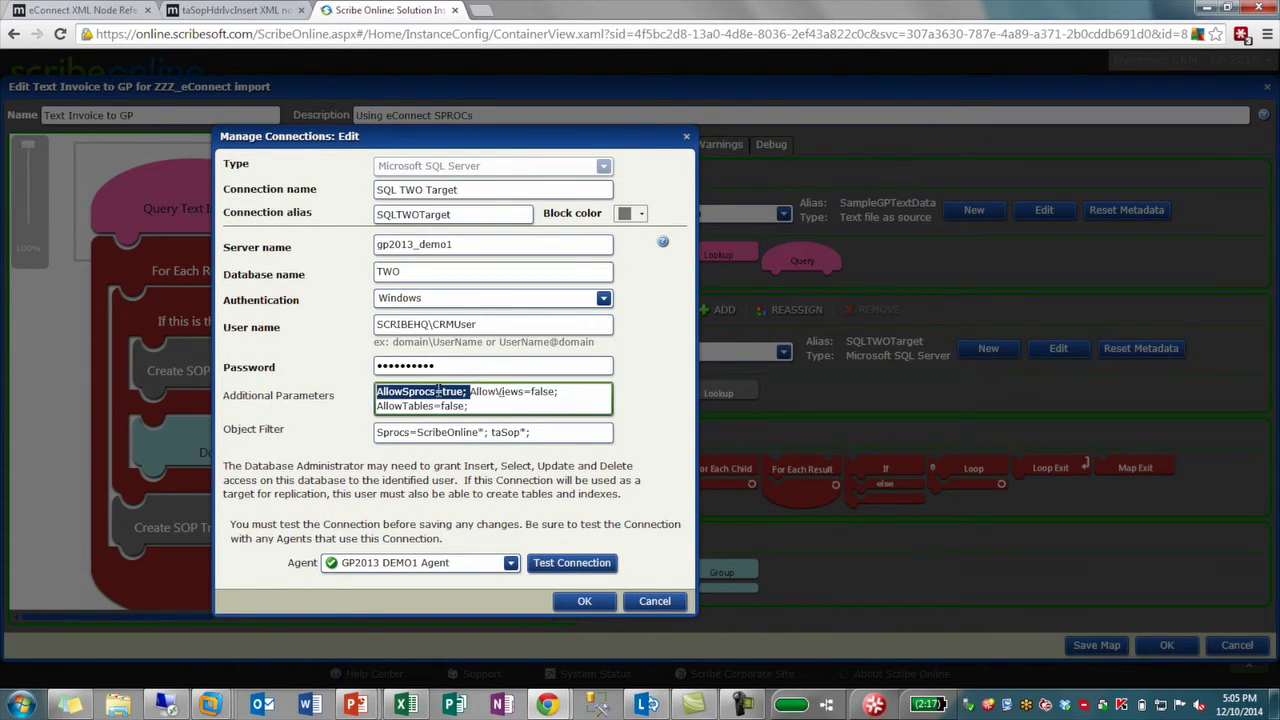
{"action": "left_click_drag", "start_coordinate": [468, 391], "coordinate": [551, 410]}
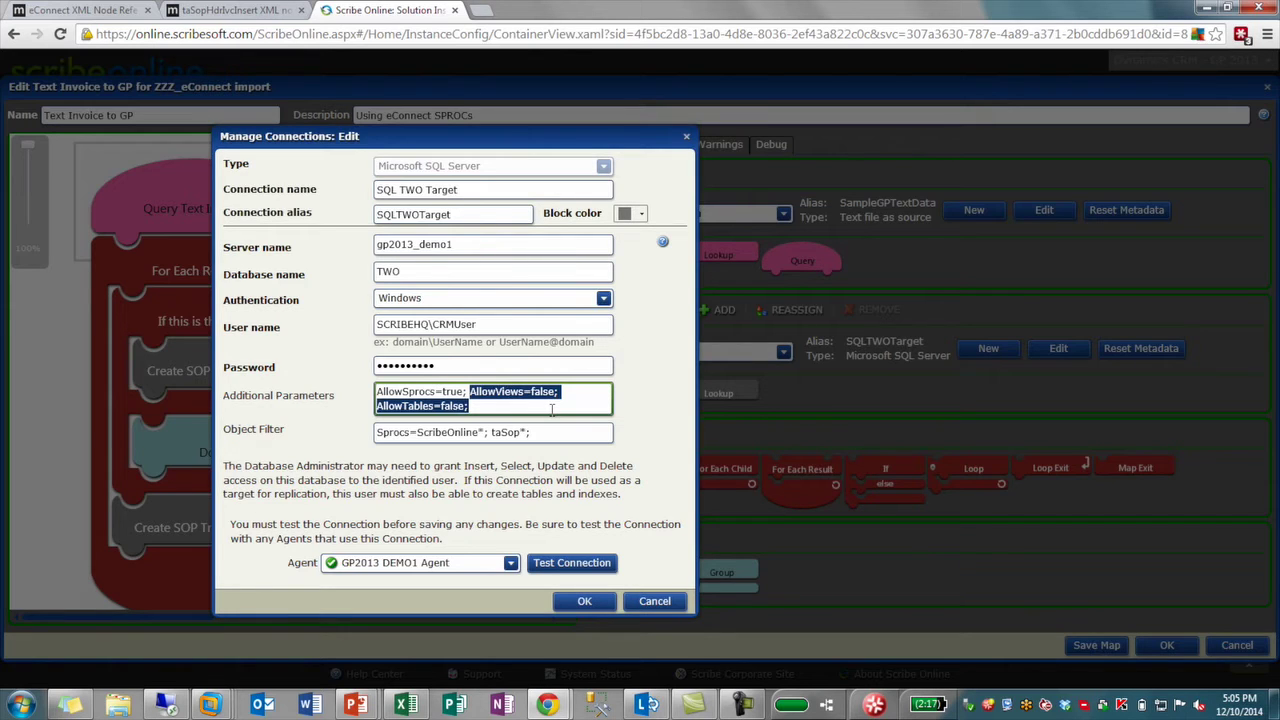
Step: Review the ScribeOnline* and taSop* entries in the connection's Object Filter, and close the connection settings without saving
{"action": "left_click", "coordinate": [568, 432]}
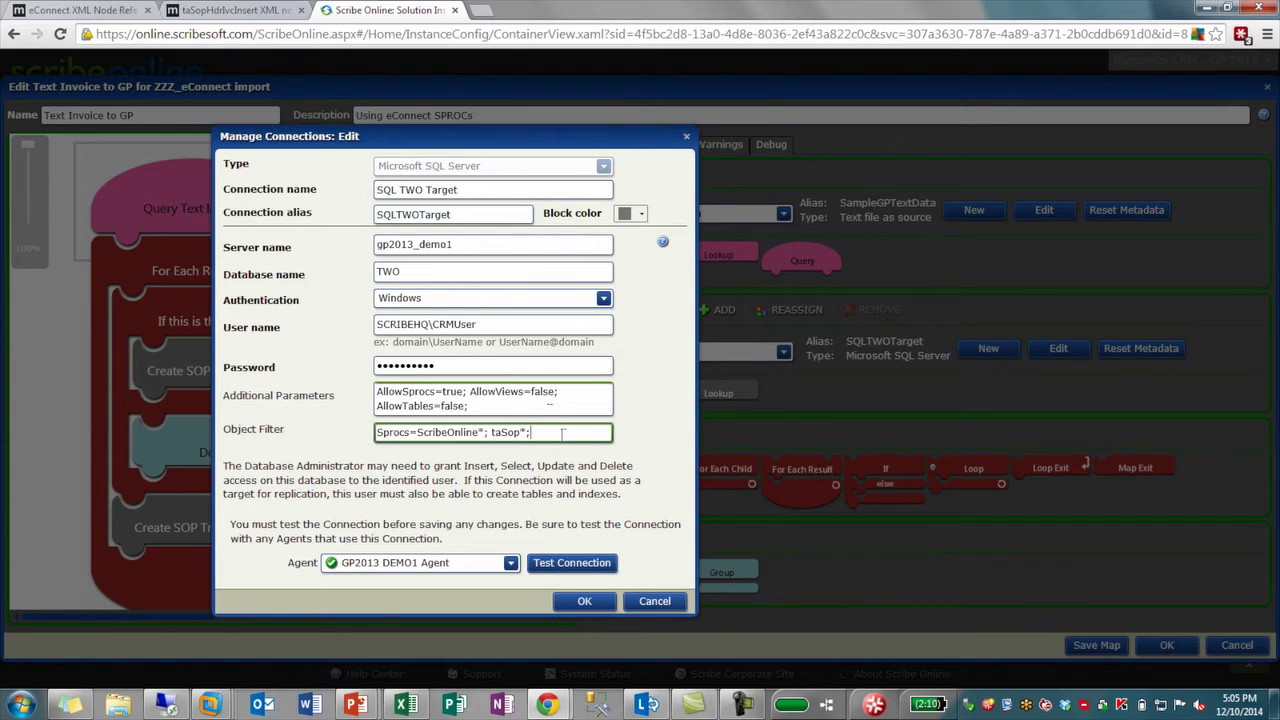
{"action": "left_click_drag", "start_coordinate": [563, 432], "coordinate": [361, 430]}
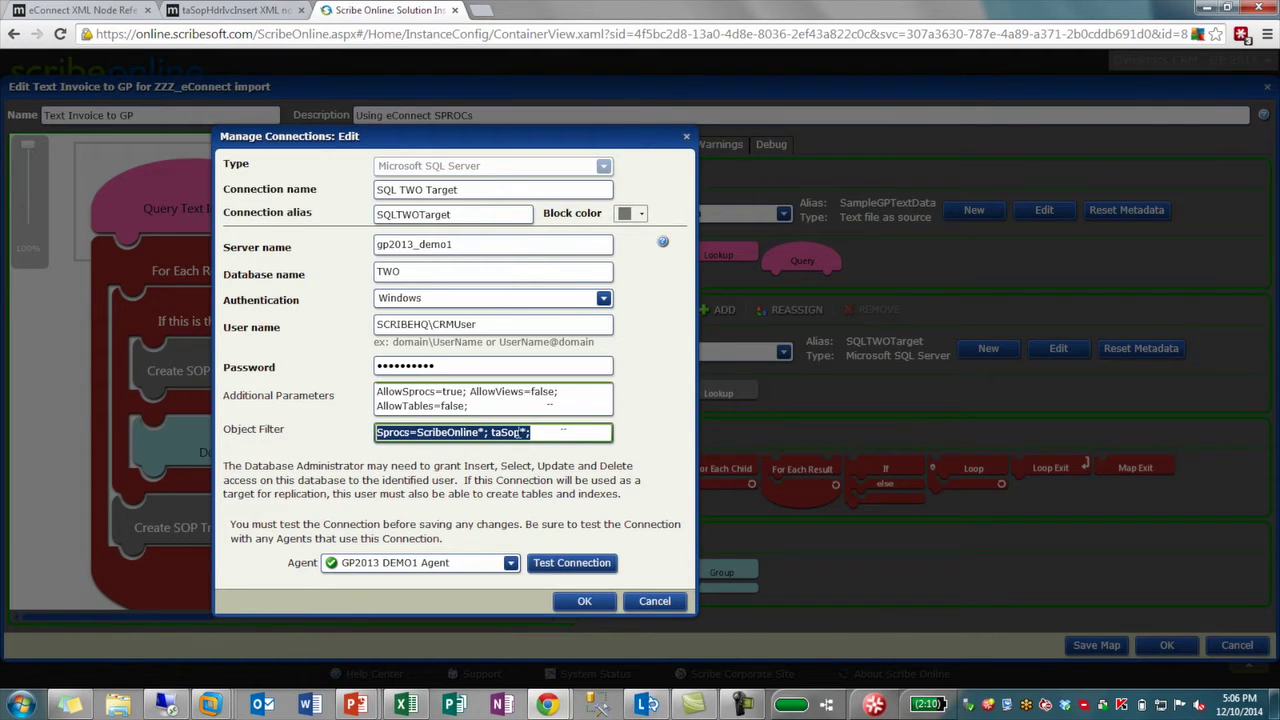
{"action": "left_click", "coordinate": [550, 430]}
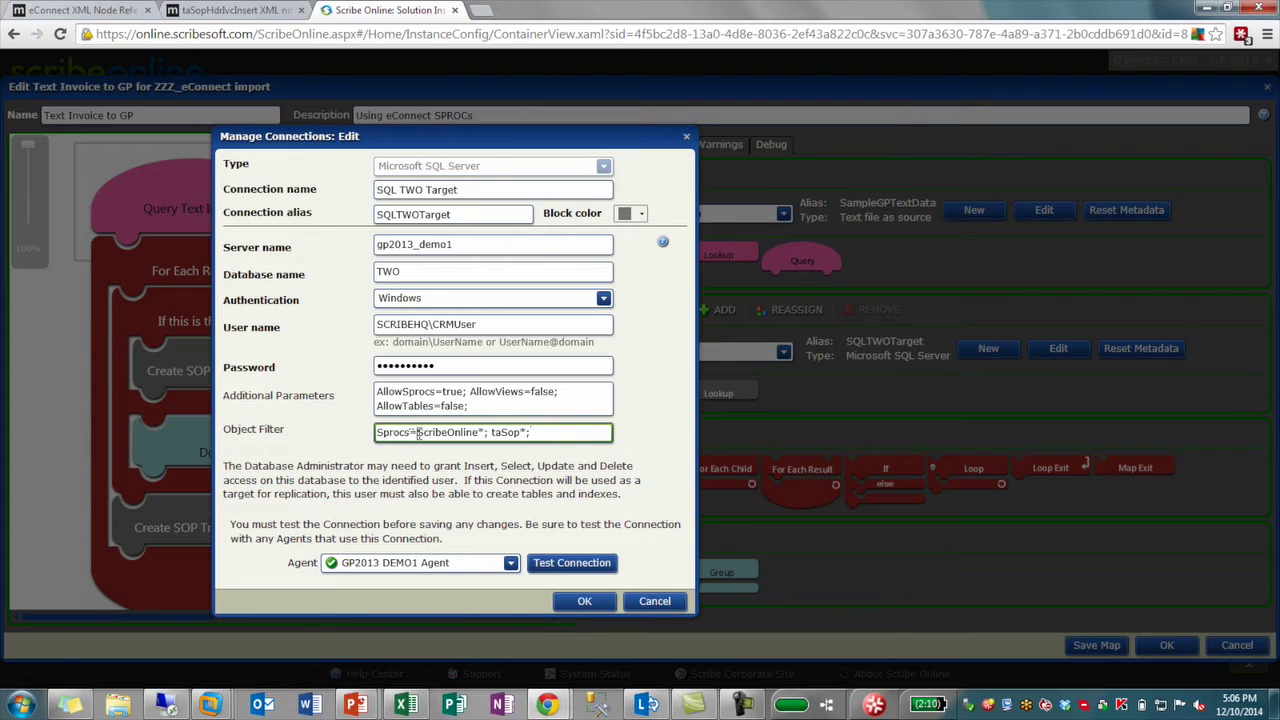
{"action": "left_click_drag", "start_coordinate": [418, 432], "coordinate": [483, 430]}
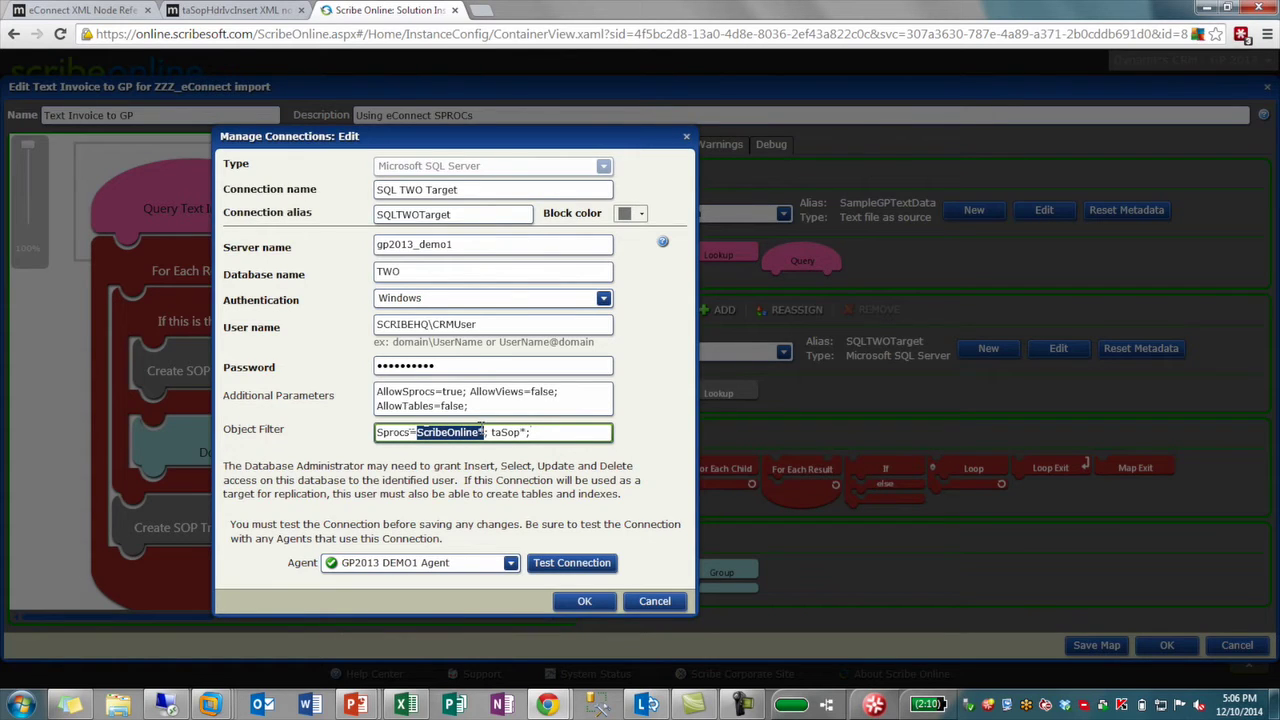
{"action": "left_click", "coordinate": [491, 432]}
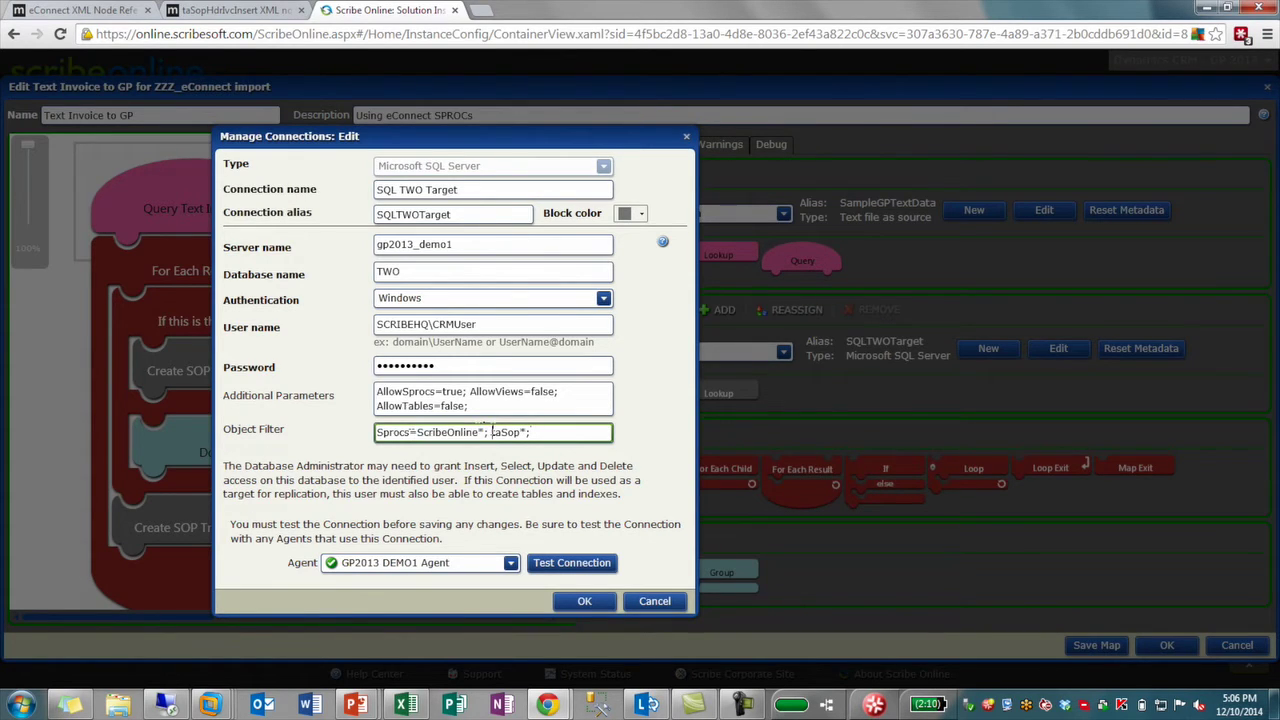
{"action": "left_click_drag", "start_coordinate": [491, 432], "coordinate": [528, 432]}
{"action": "left_click", "coordinate": [529, 432]}
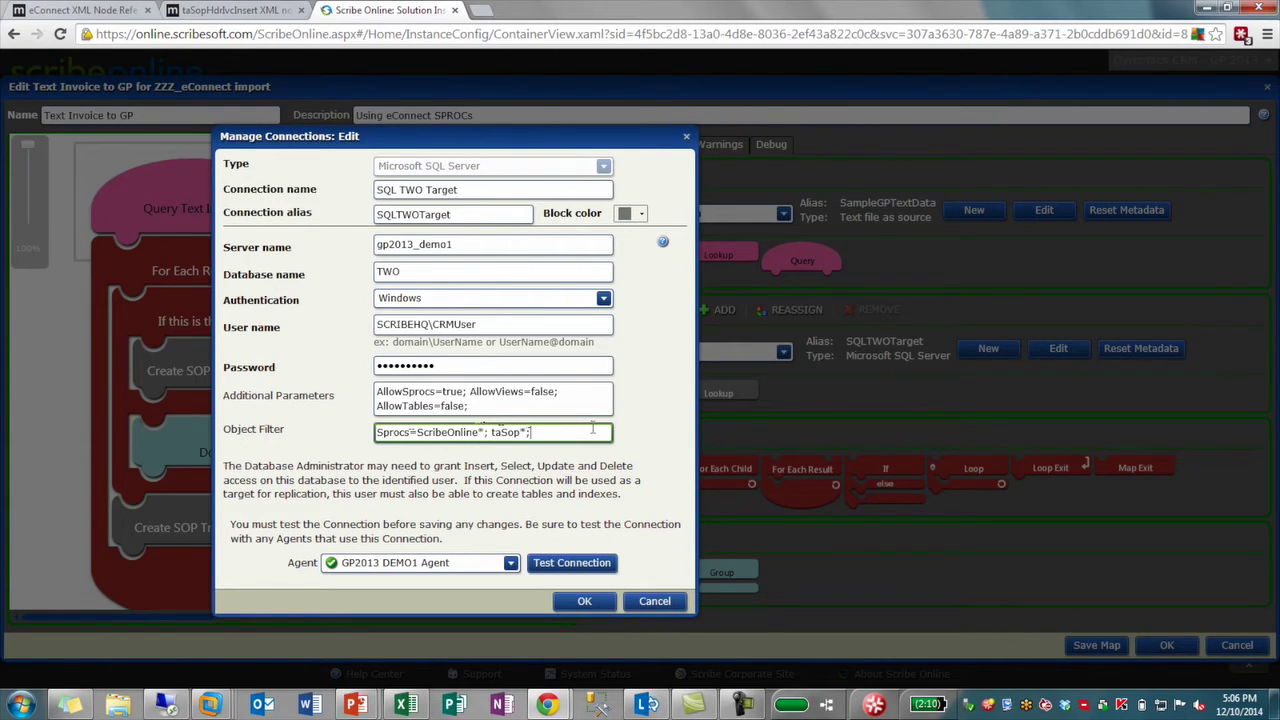
{"action": "left_click", "coordinate": [647, 602]}
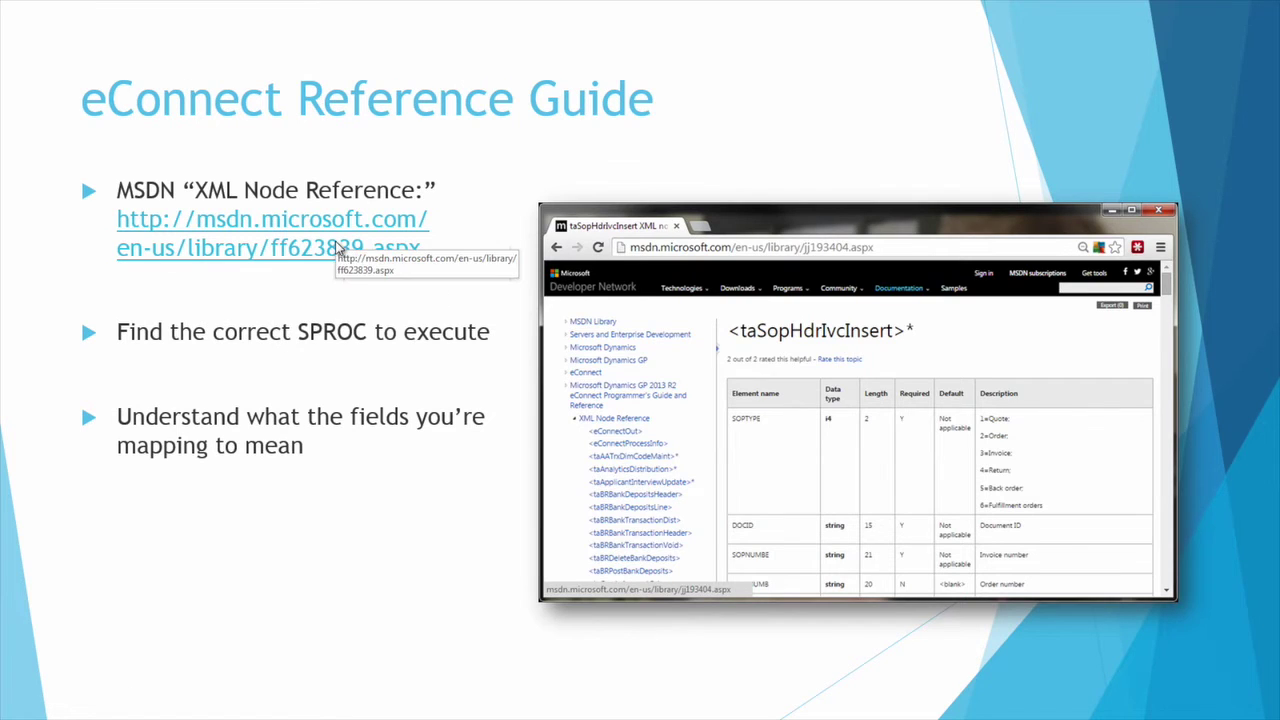
Step: Switch to the taSopHdrIvcInsert reference page in Chrome and examine its title and the 3=Invoice option of SOPTYPE
{"action": "key", "text": "super"}
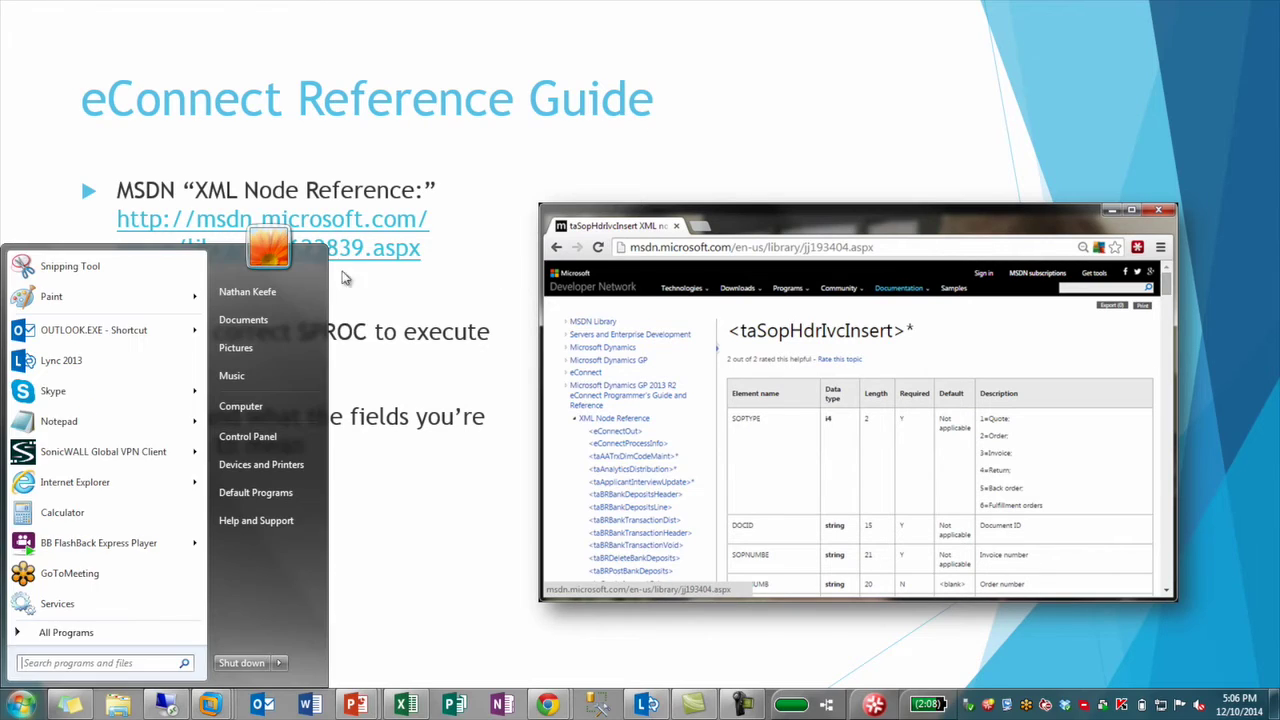
{"action": "left_click", "coordinate": [548, 705]}
{"action": "left_click", "coordinate": [481, 617]}
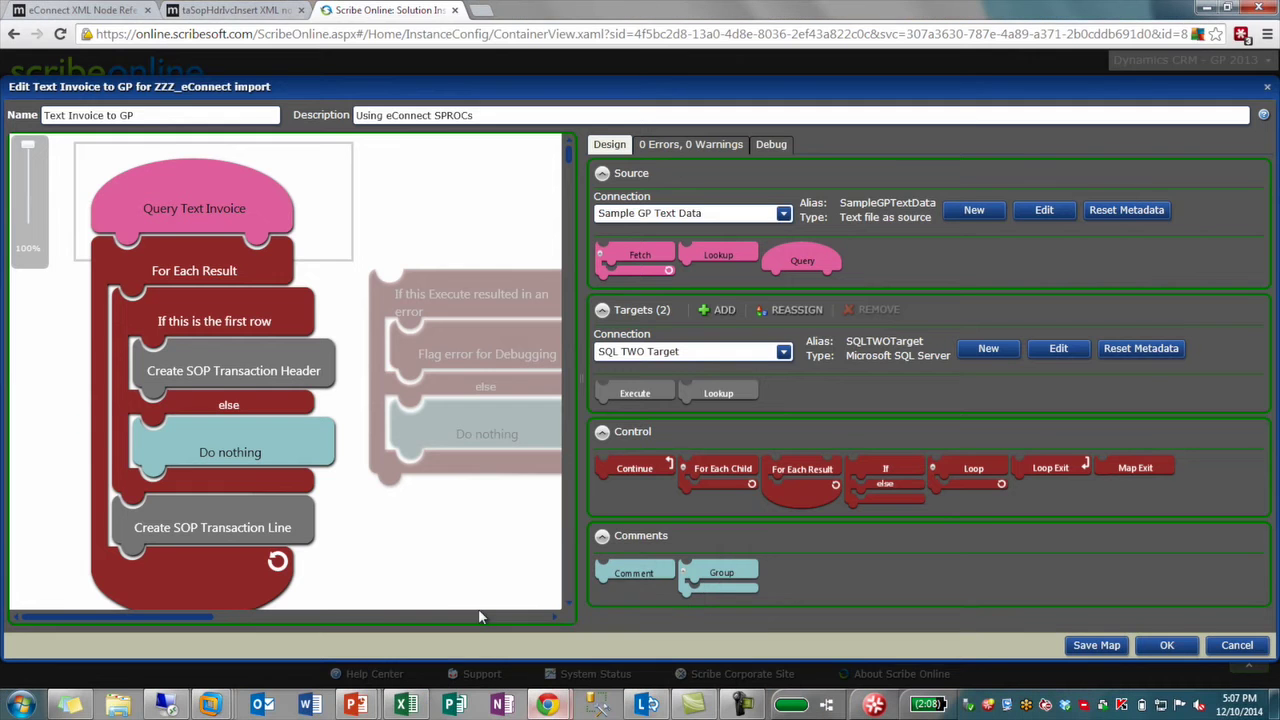
{"action": "left_click", "coordinate": [240, 12]}
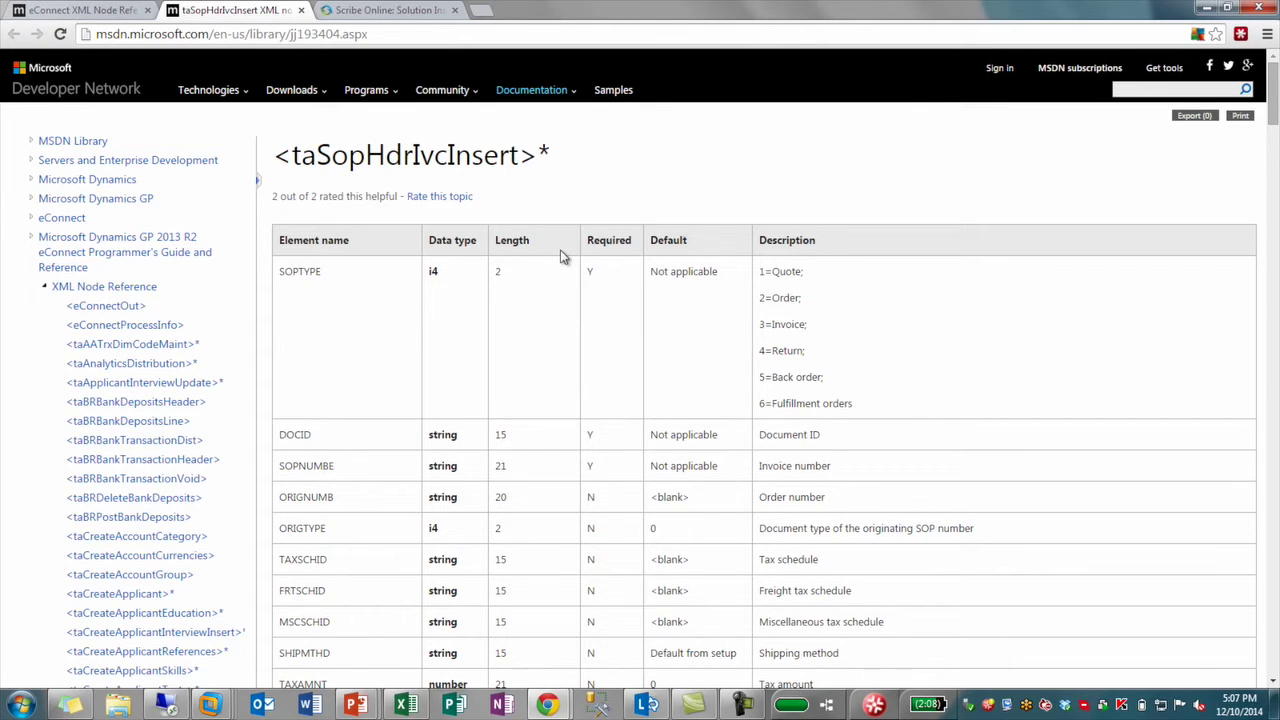
{"action": "left_click_drag", "start_coordinate": [316, 155], "coordinate": [520, 165]}
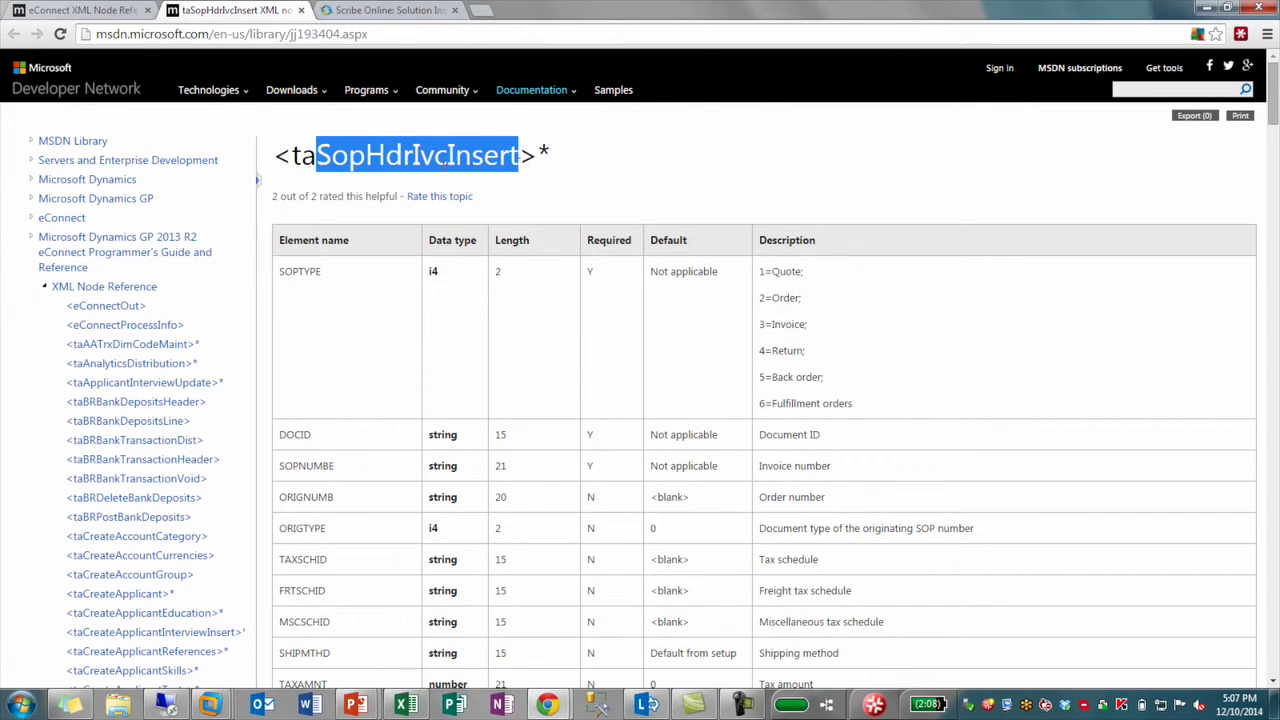
{"action": "left_click", "coordinate": [830, 328]}
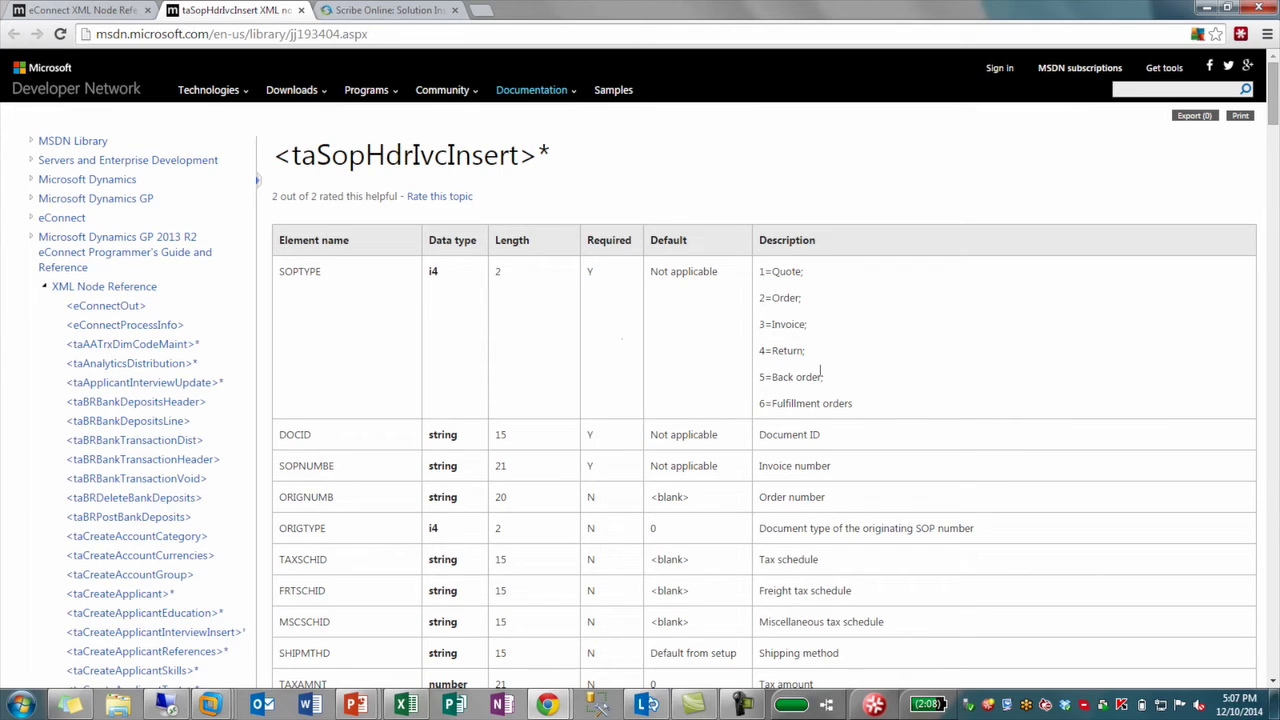
{"action": "left_click_drag", "start_coordinate": [813, 325], "coordinate": [757, 324]}
Step: Return to the Text Invoice to GP map in Scribe Online and open the Create SOP Transaction Header block for editing
{"action": "left_click", "coordinate": [560, 702]}
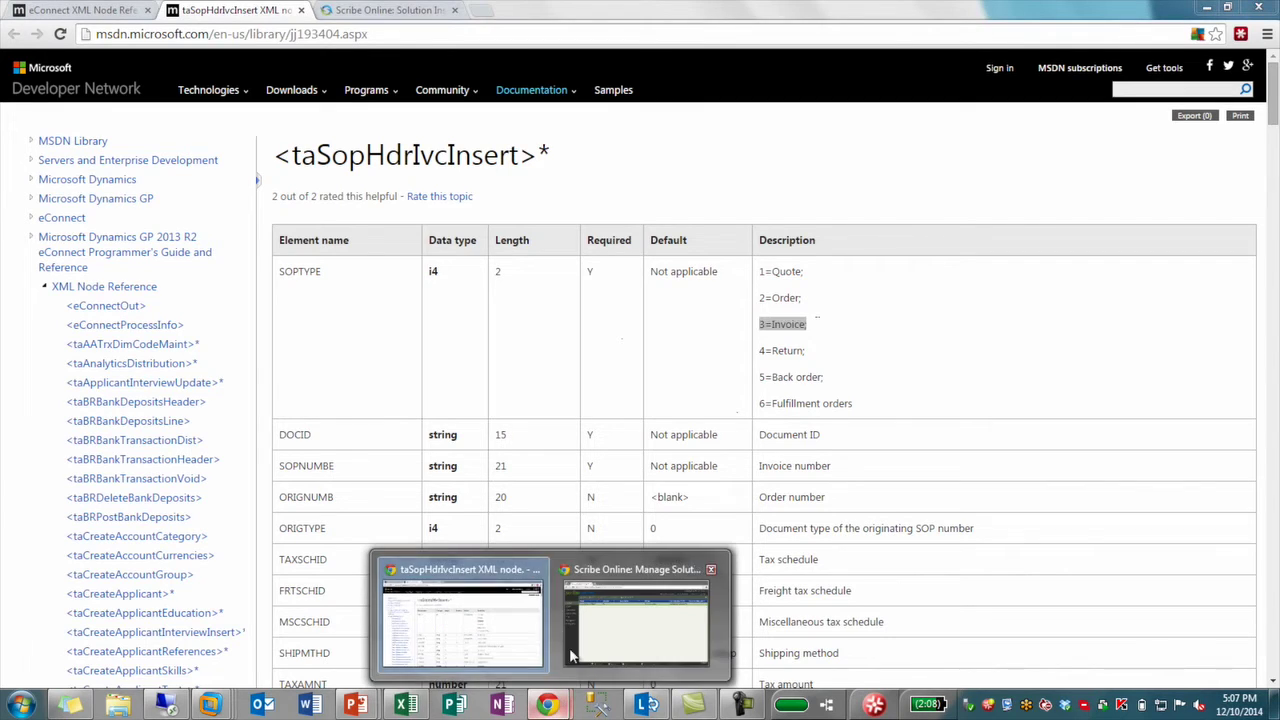
{"action": "left_click", "coordinate": [540, 630]}
{"action": "left_click", "coordinate": [398, 10]}
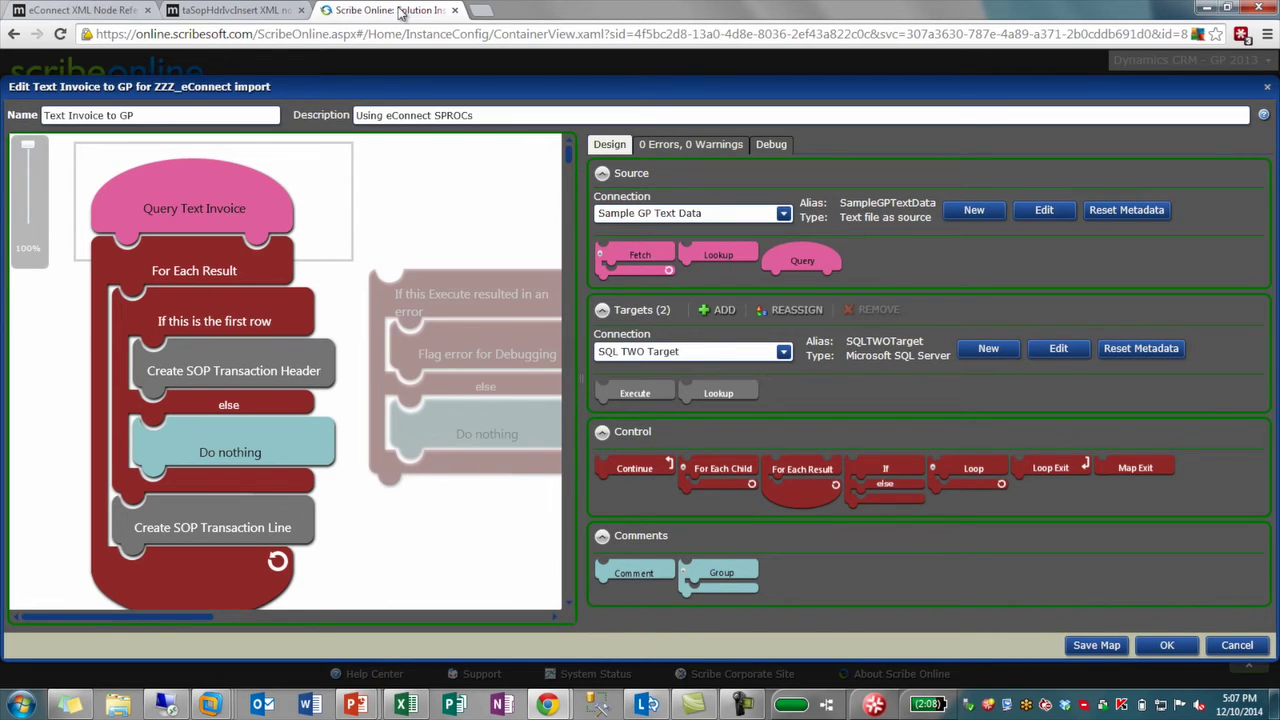
{"action": "left_click", "coordinate": [254, 308]}
{"action": "mouse_move", "coordinate": [271, 327]}
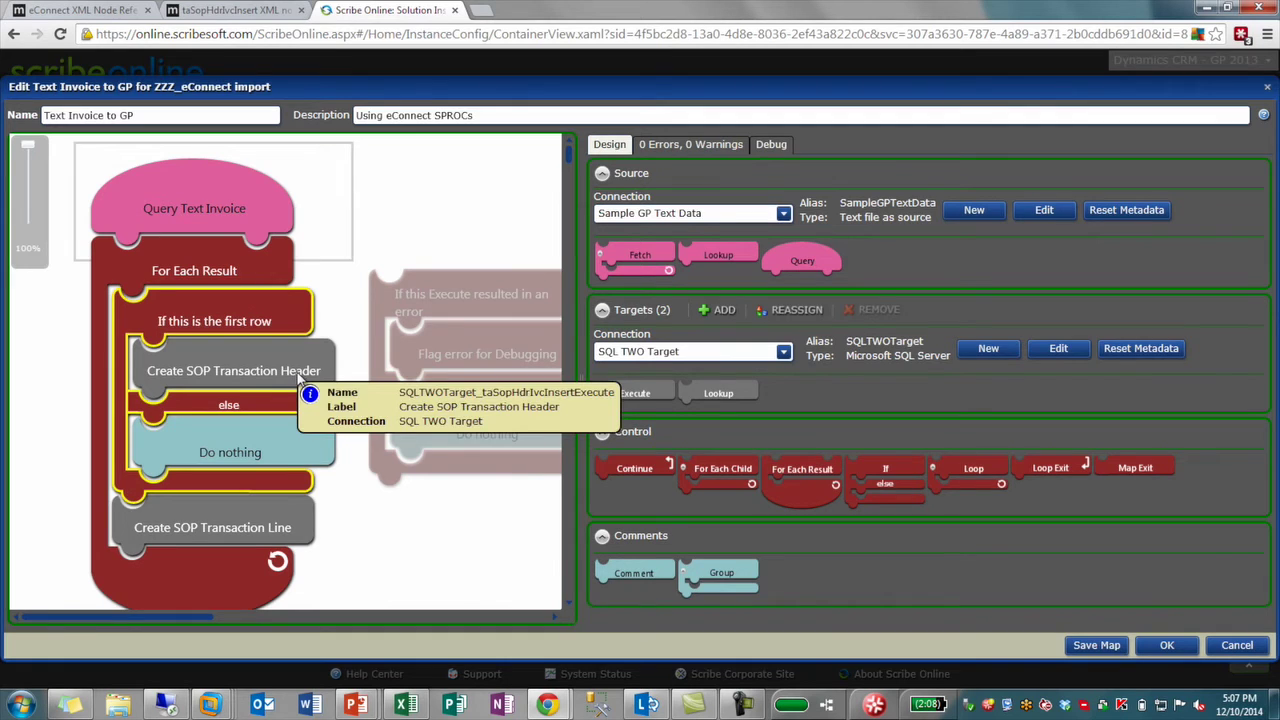
{"action": "left_click", "coordinate": [300, 378]}
{"action": "right_click", "coordinate": [300, 378]}
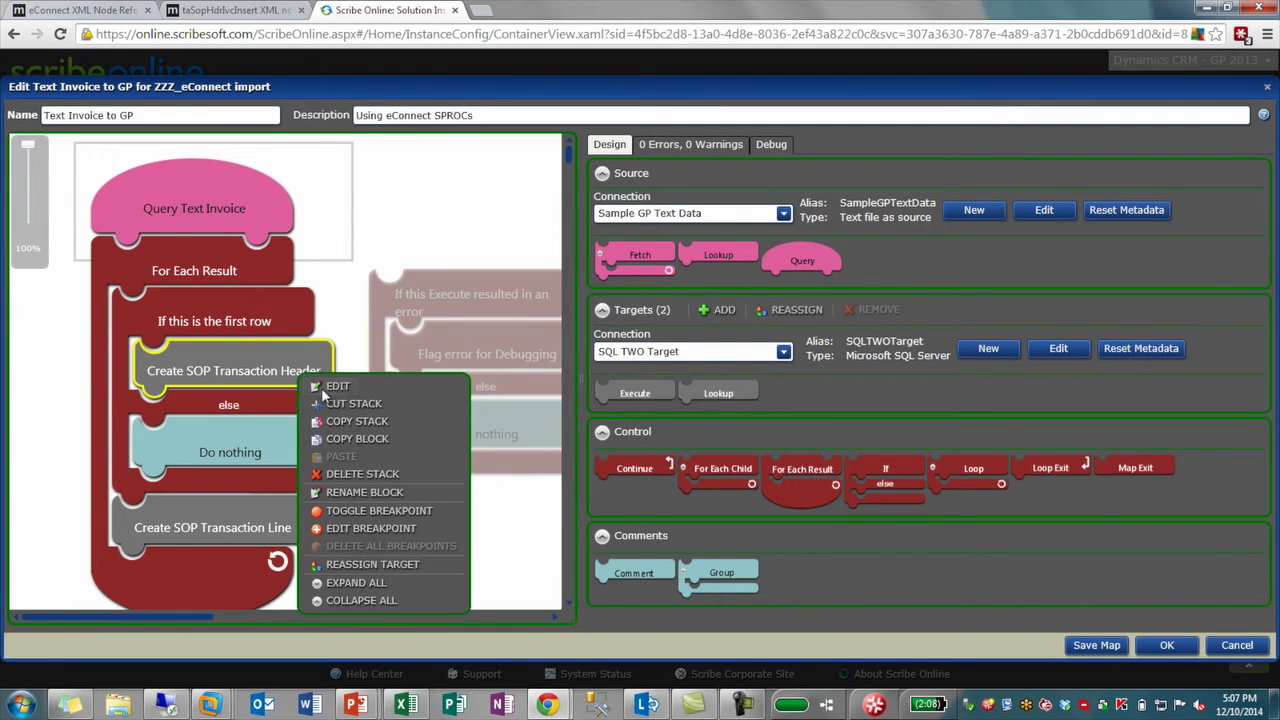
{"action": "left_click", "coordinate": [333, 386]}
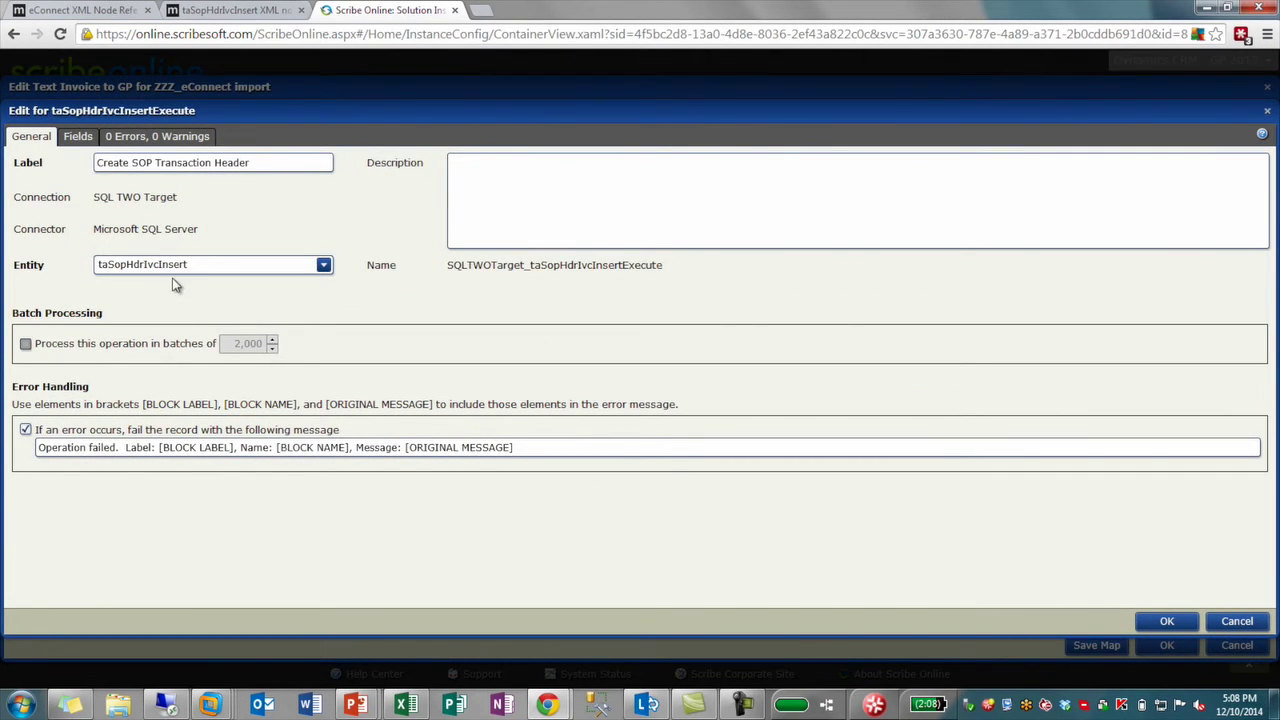
Step: Browse the stored procedures available as the block's Entity, keeping taSopHdrIvcInsert selected
{"action": "left_click", "coordinate": [162, 268]}
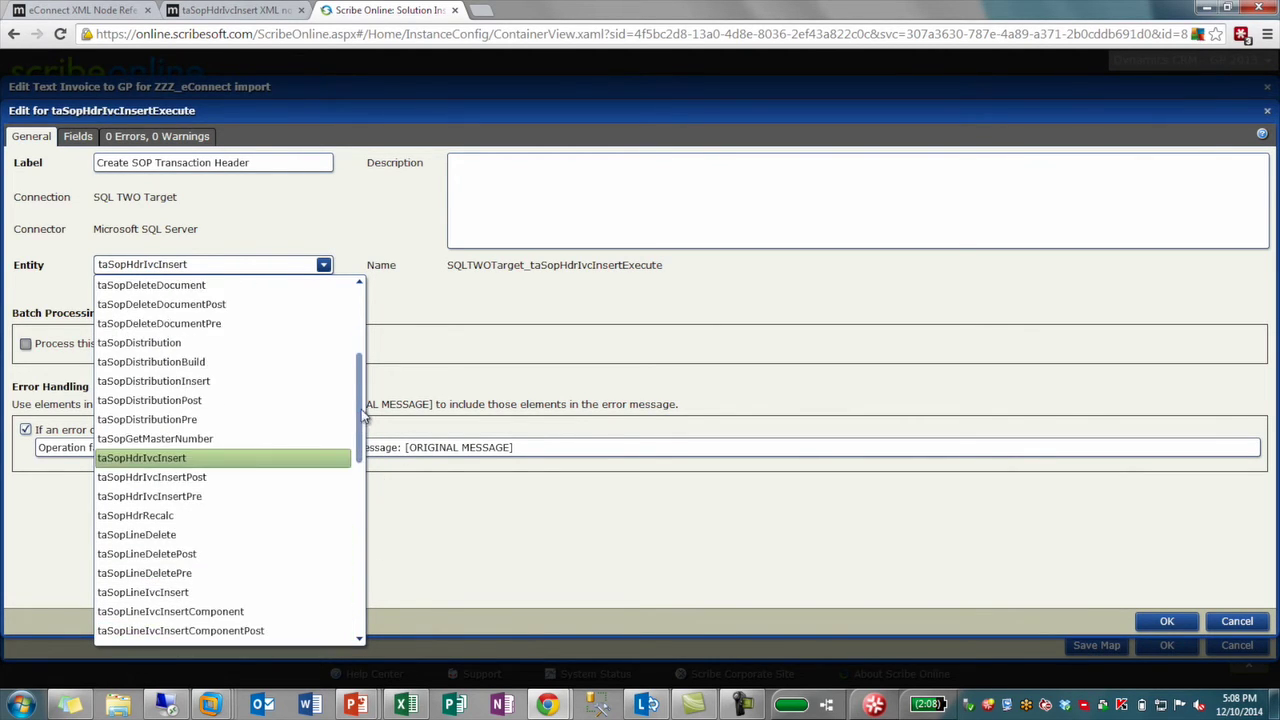
{"action": "scroll", "coordinate": [363, 417], "scroll_direction": "down", "scroll_amount": 3}
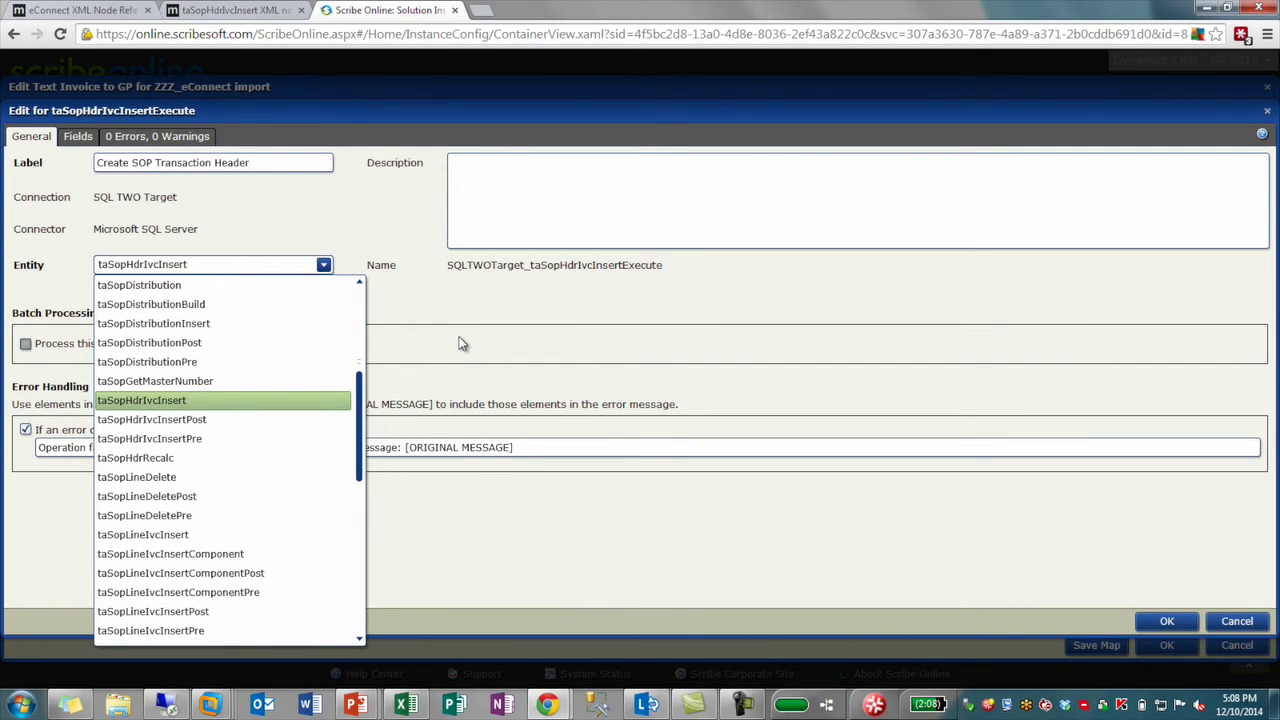
{"action": "left_click", "coordinate": [418, 343]}
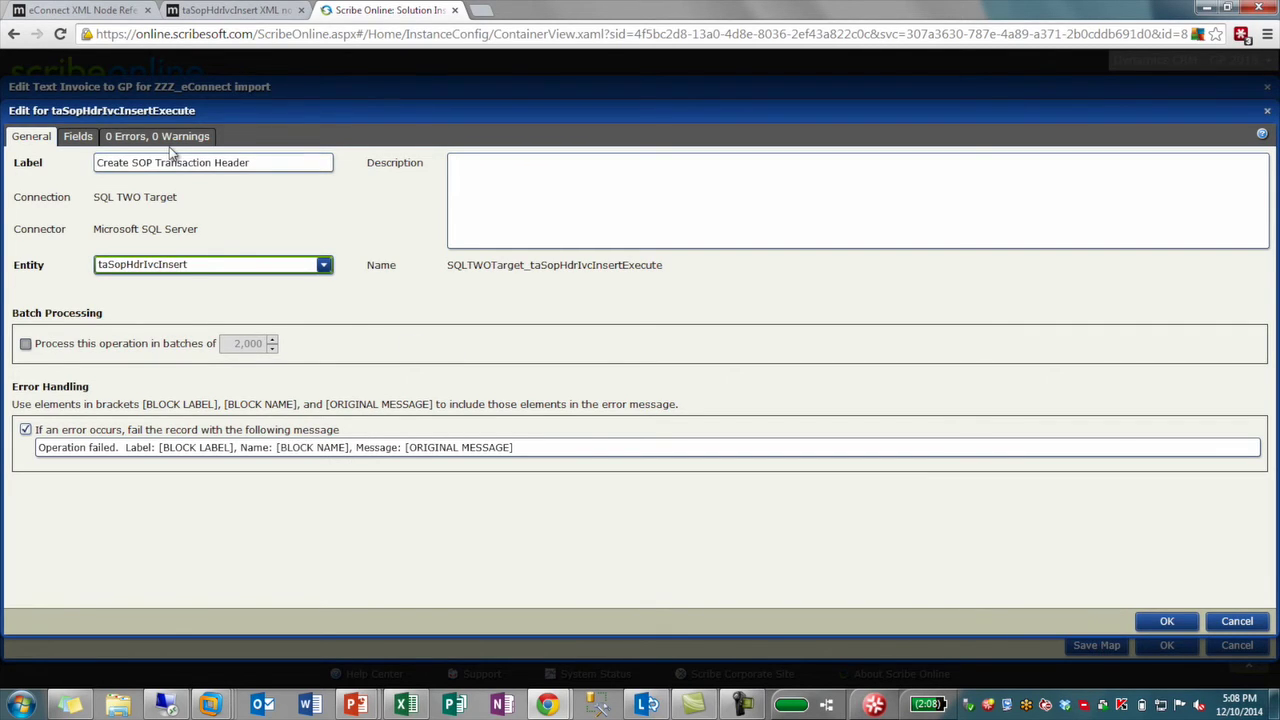
Step: Review the block's target field mappings sorted by formula, and close the block editor without saving
{"action": "left_click", "coordinate": [88, 140]}
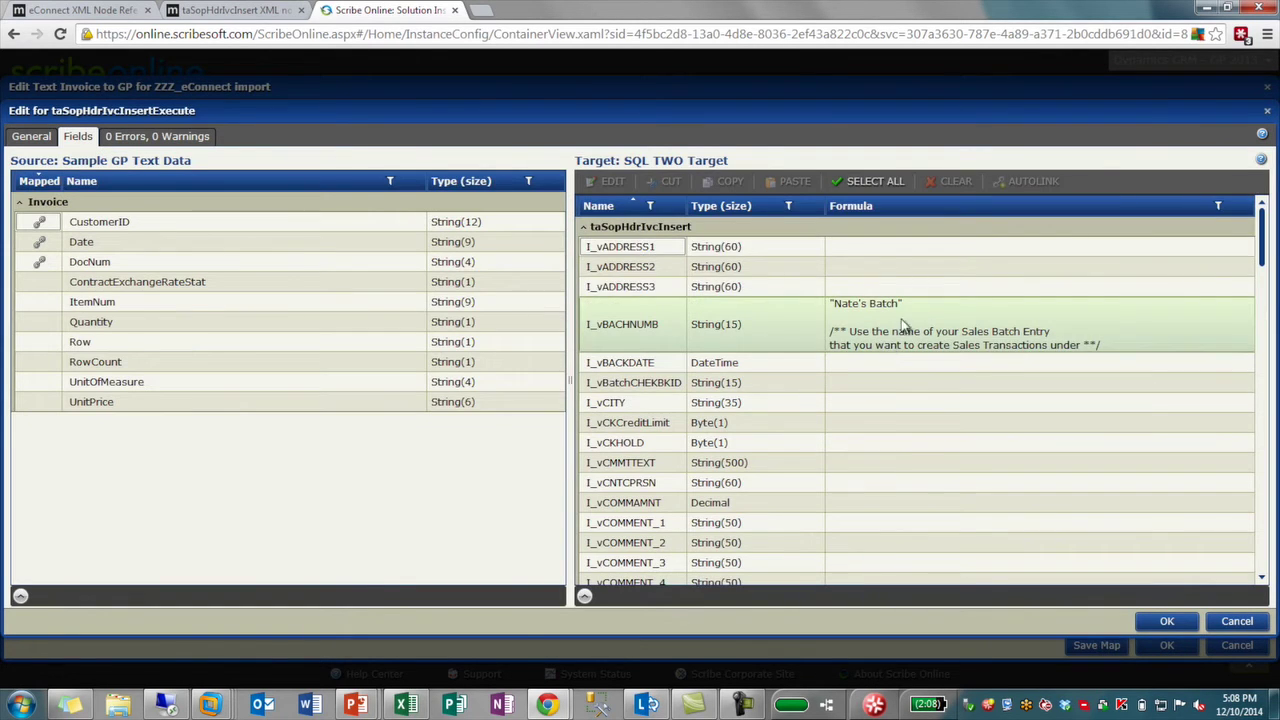
{"action": "left_click", "coordinate": [910, 213]}
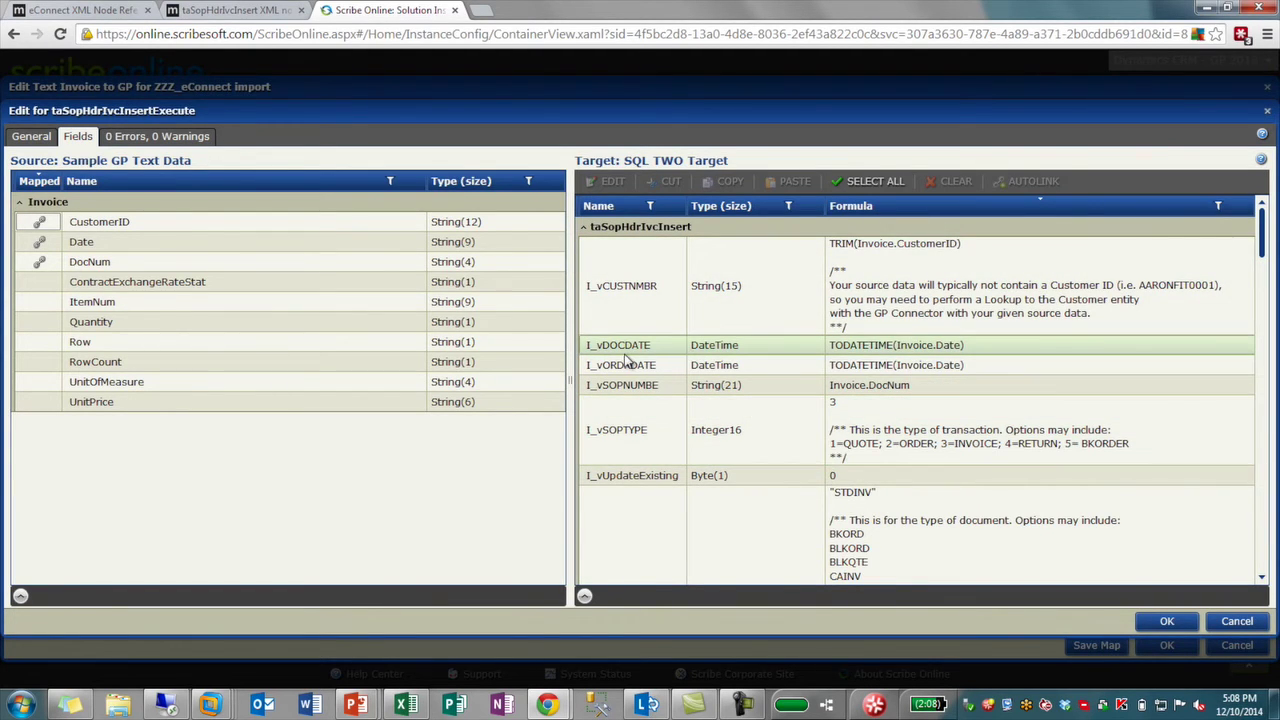
{"action": "left_click", "coordinate": [1237, 622]}
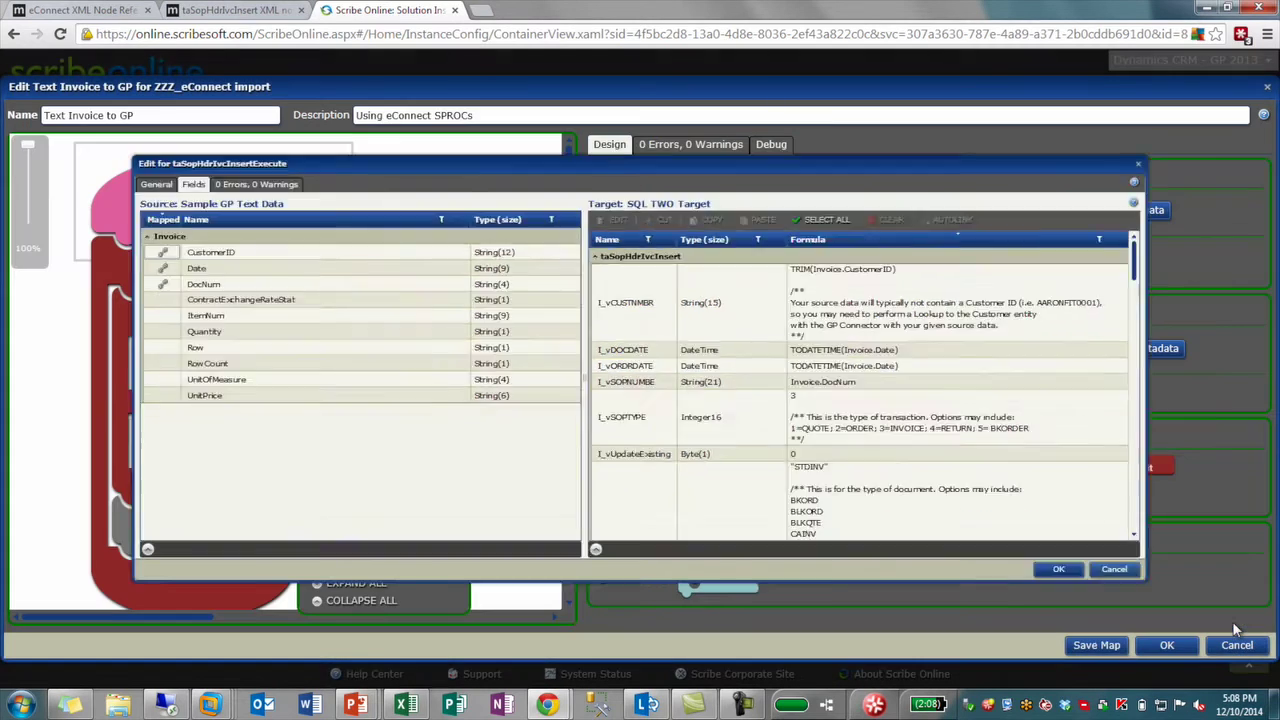
Step: Open the Create SOP Transaction Line block for editing in the Text Invoice to GP map
{"action": "left_click", "coordinate": [220, 439]}
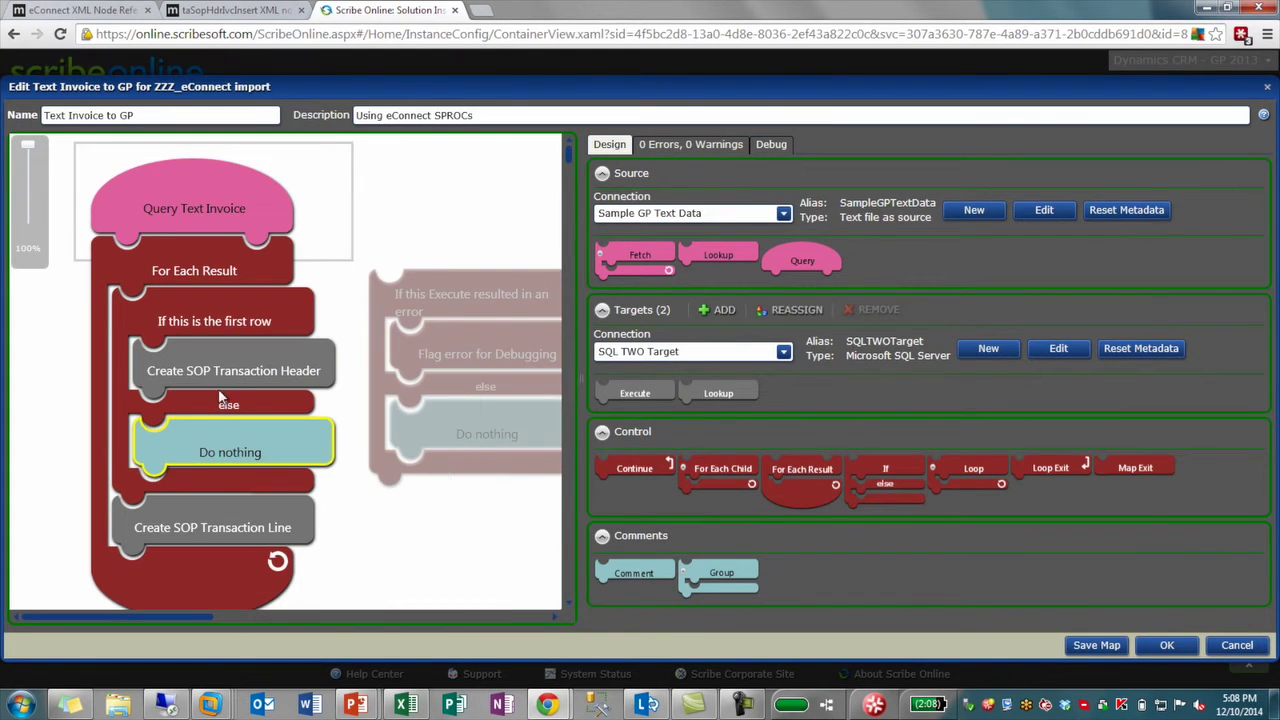
{"action": "left_click", "coordinate": [305, 545]}
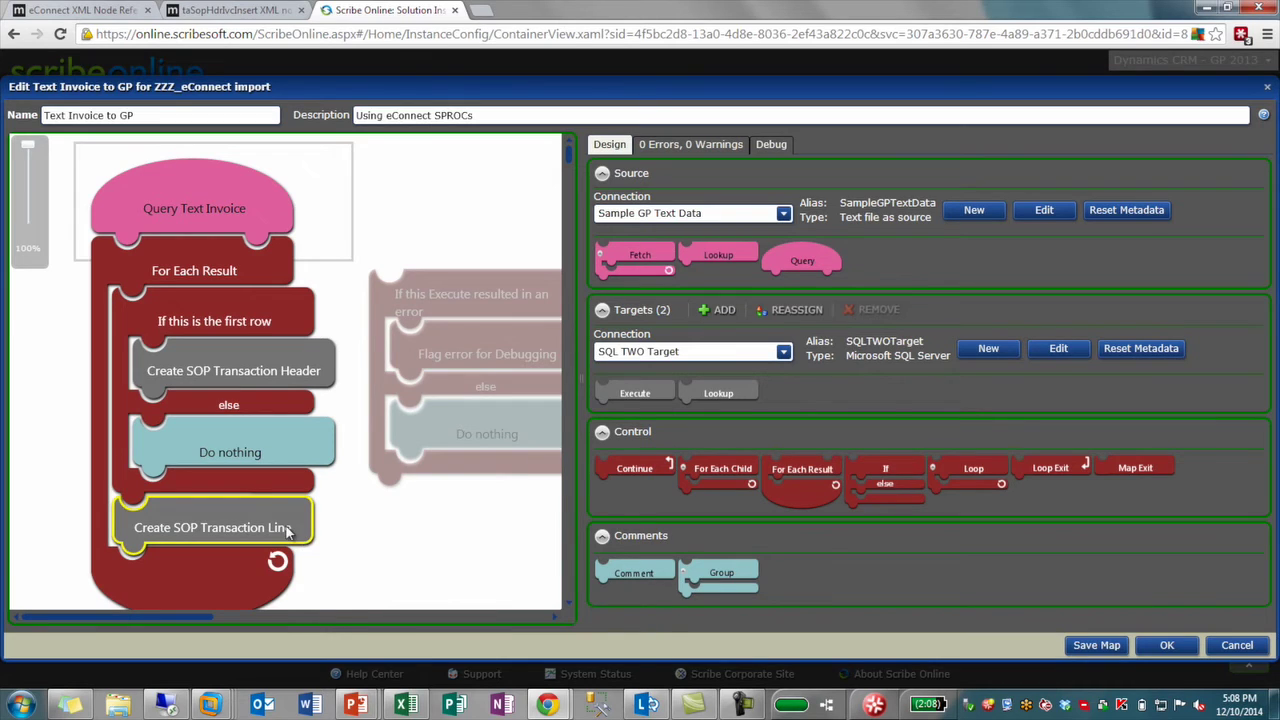
{"action": "right_click", "coordinate": [305, 545]}
{"action": "left_click", "coordinate": [322, 537]}
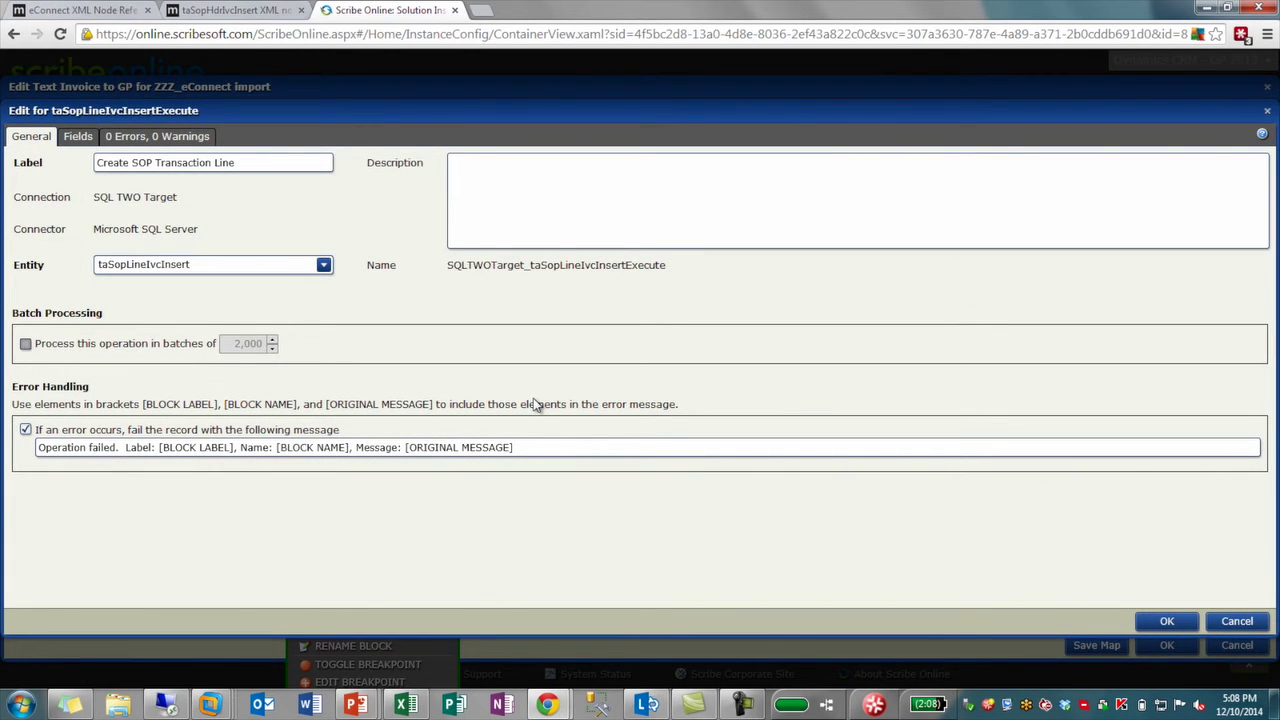
Step: Review the taSopLineIvcInsert target field mappings sorted by formula, and close the block editor without saving
{"action": "left_click", "coordinate": [86, 139]}
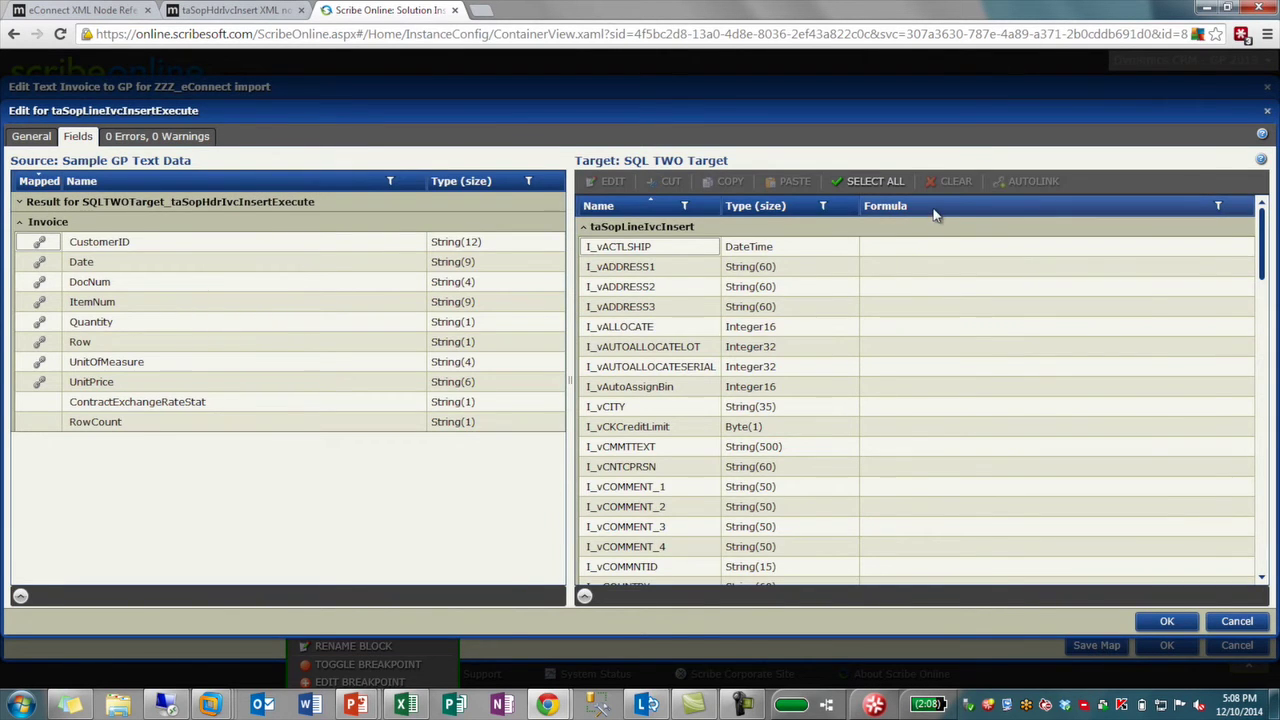
{"action": "left_click", "coordinate": [934, 208]}
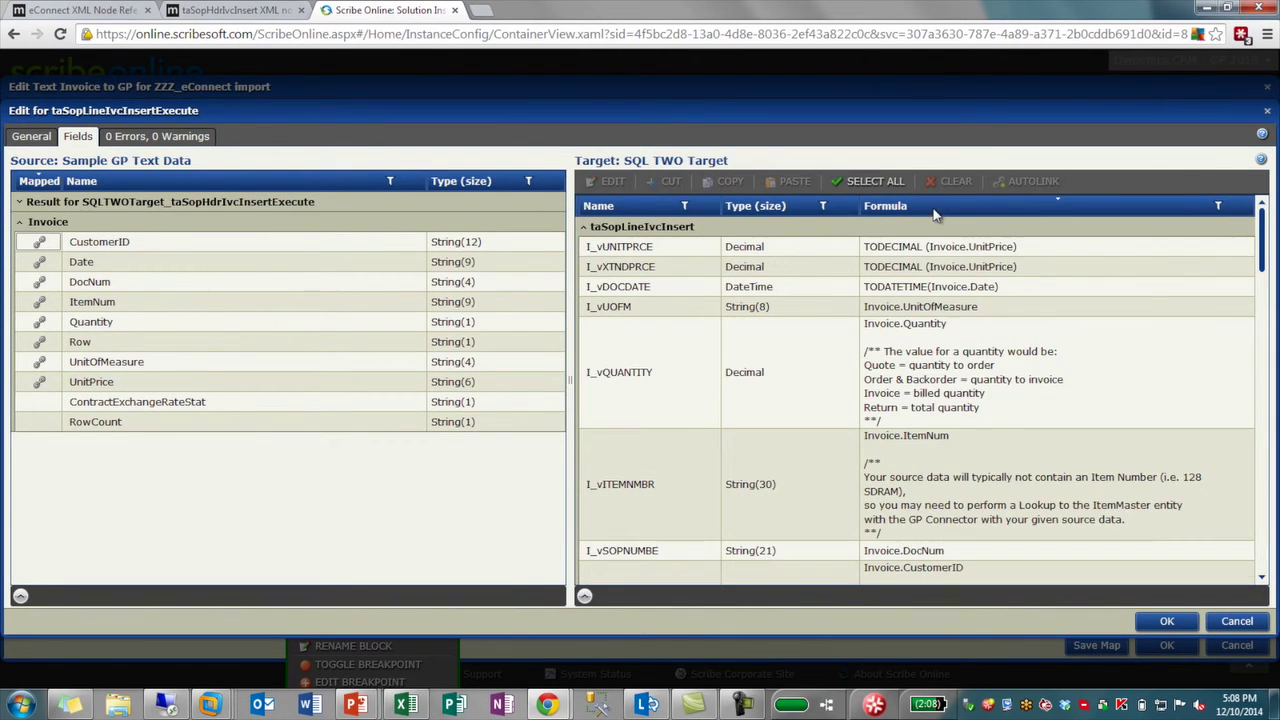
{"action": "left_click", "coordinate": [900, 290]}
{"action": "scroll", "coordinate": [915, 330], "scroll_direction": "down", "scroll_amount": 5}
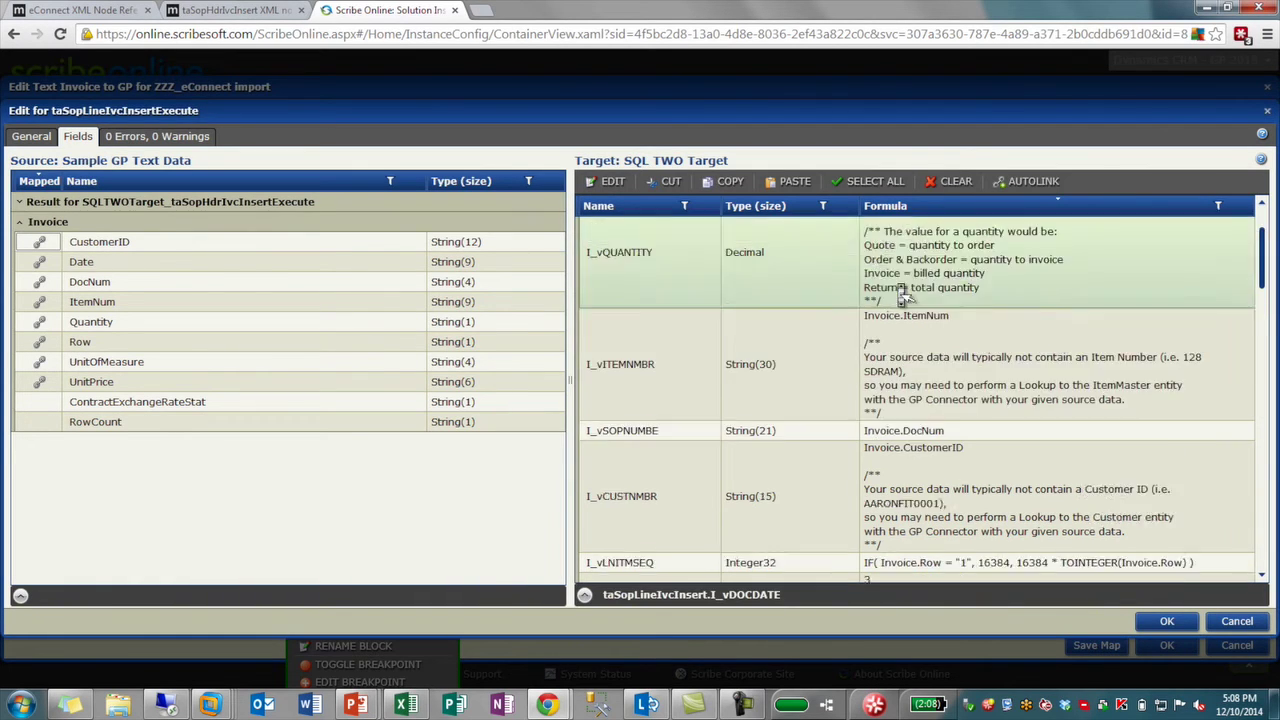
{"action": "scroll", "coordinate": [933, 370], "scroll_direction": "down", "scroll_amount": 3}
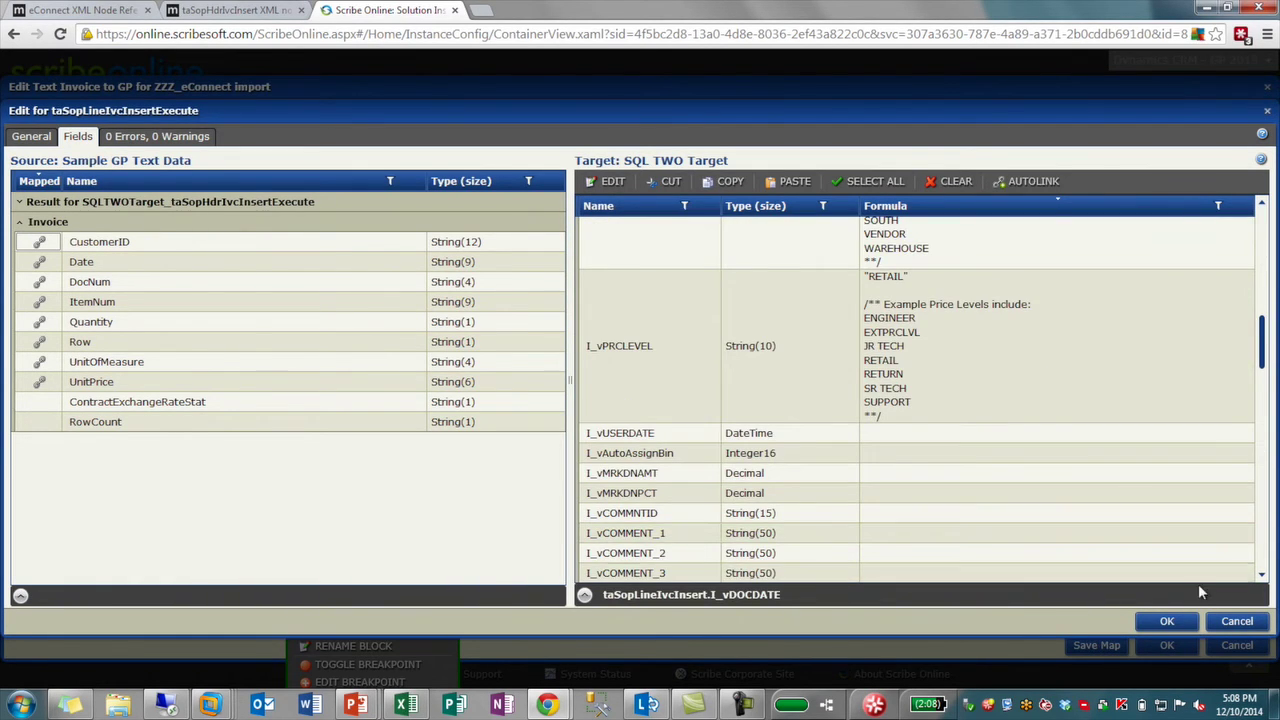
{"action": "left_click", "coordinate": [1240, 622]}
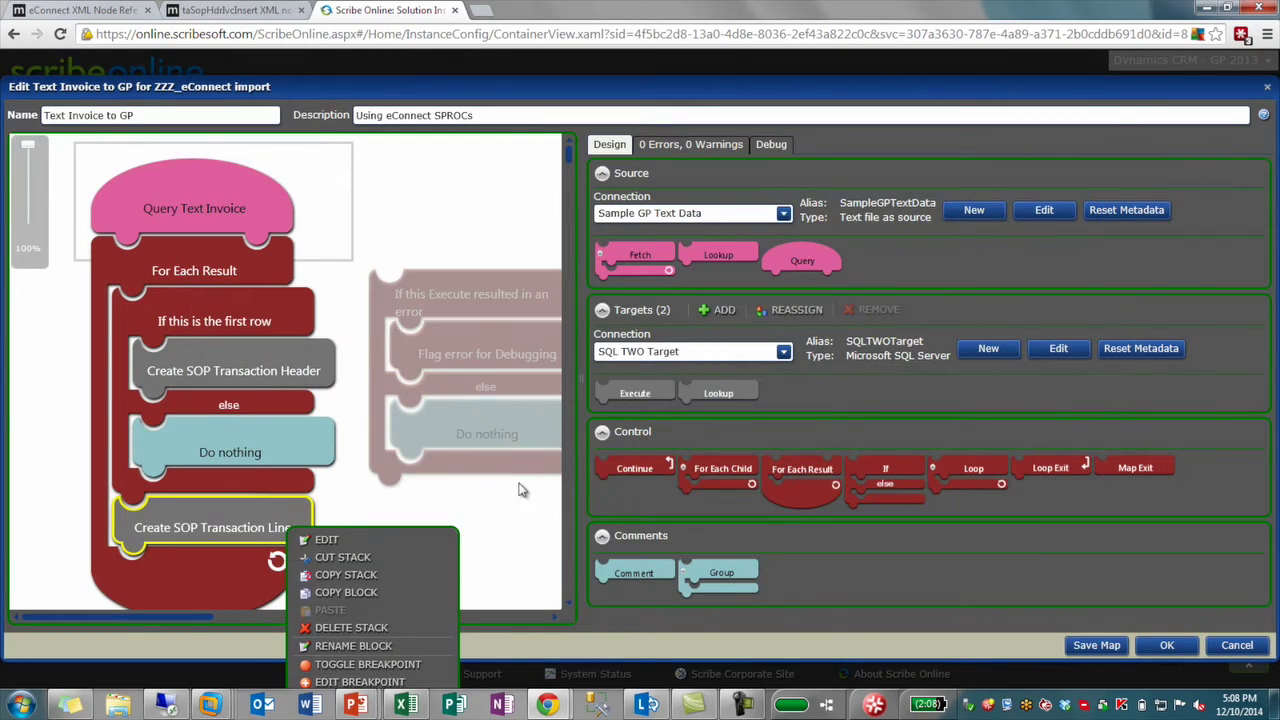
{"action": "left_click", "coordinate": [515, 497]}
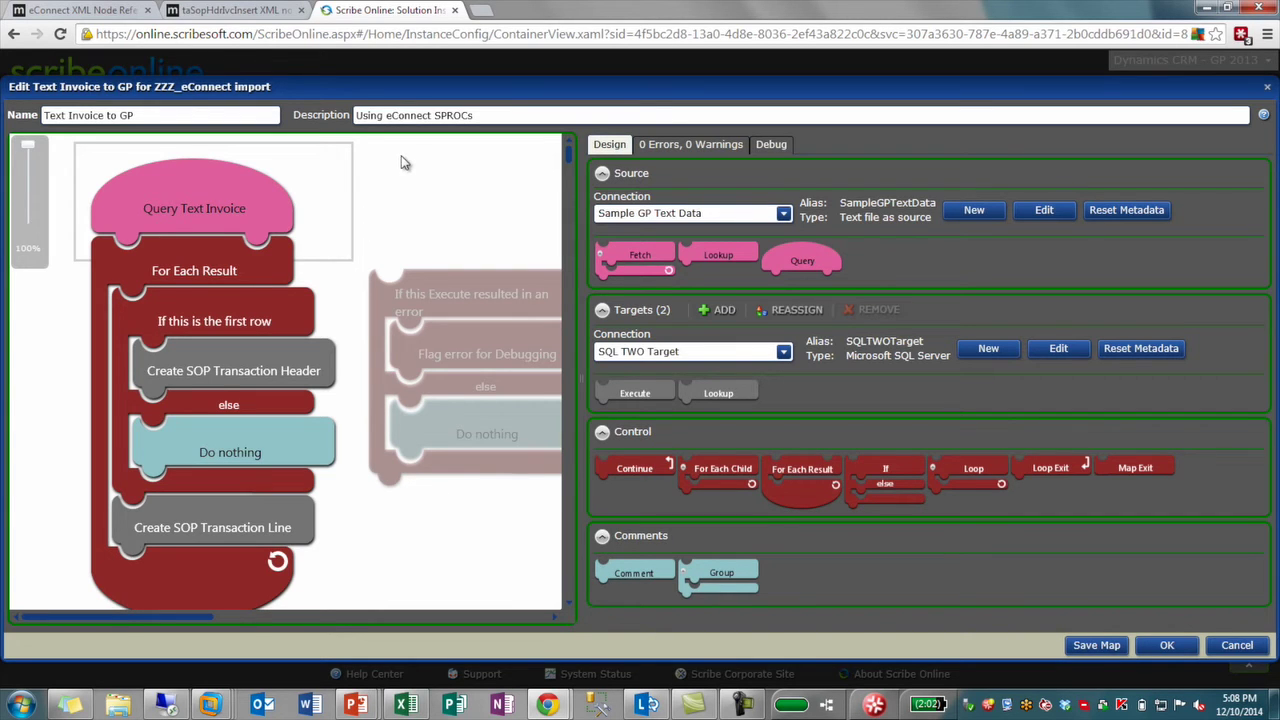
Step: Switch to the other Scribe Online window, run the ZZZ_eConnect import solution, and minimize that window
{"action": "mouse_move", "coordinate": [547, 704]}
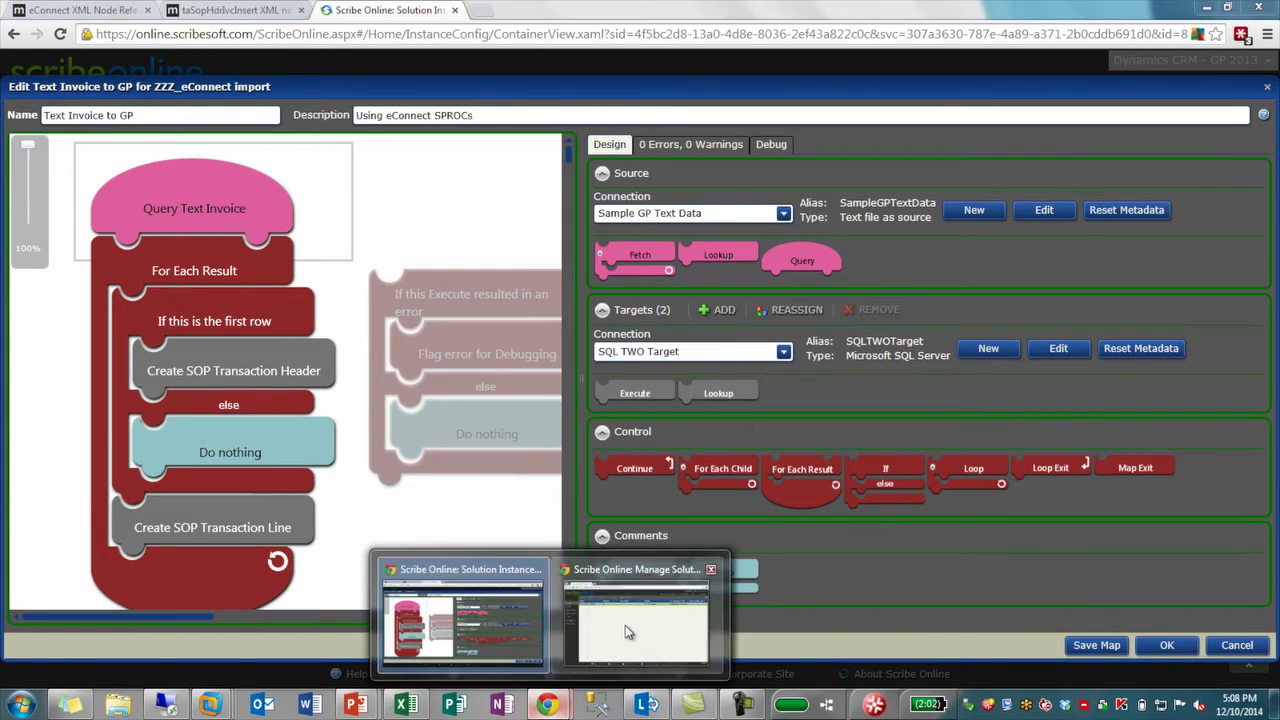
{"action": "left_click", "coordinate": [625, 625]}
{"action": "left_click", "coordinate": [581, 176]}
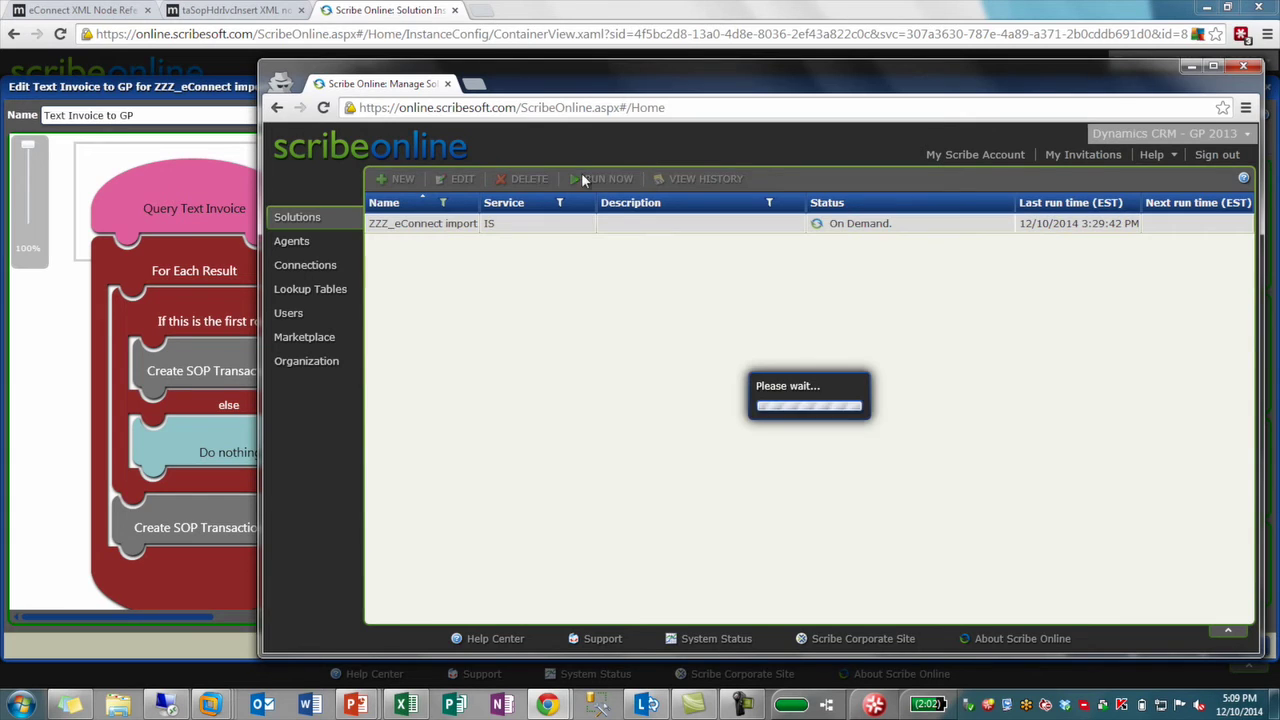
{"action": "left_click", "coordinate": [1193, 67]}
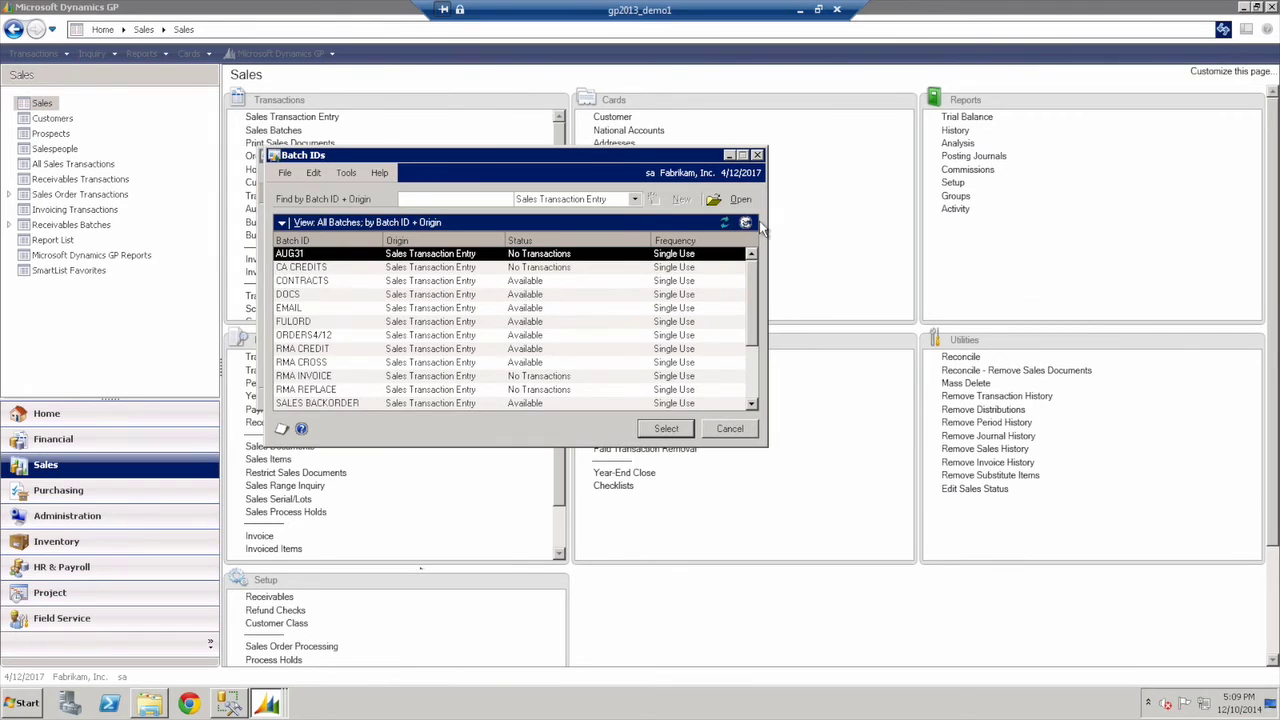
Step: Refresh the Batch IDs lookup in Dynamics GP, select the newly imported batch, and open its transactions
{"action": "left_click", "coordinate": [725, 223]}
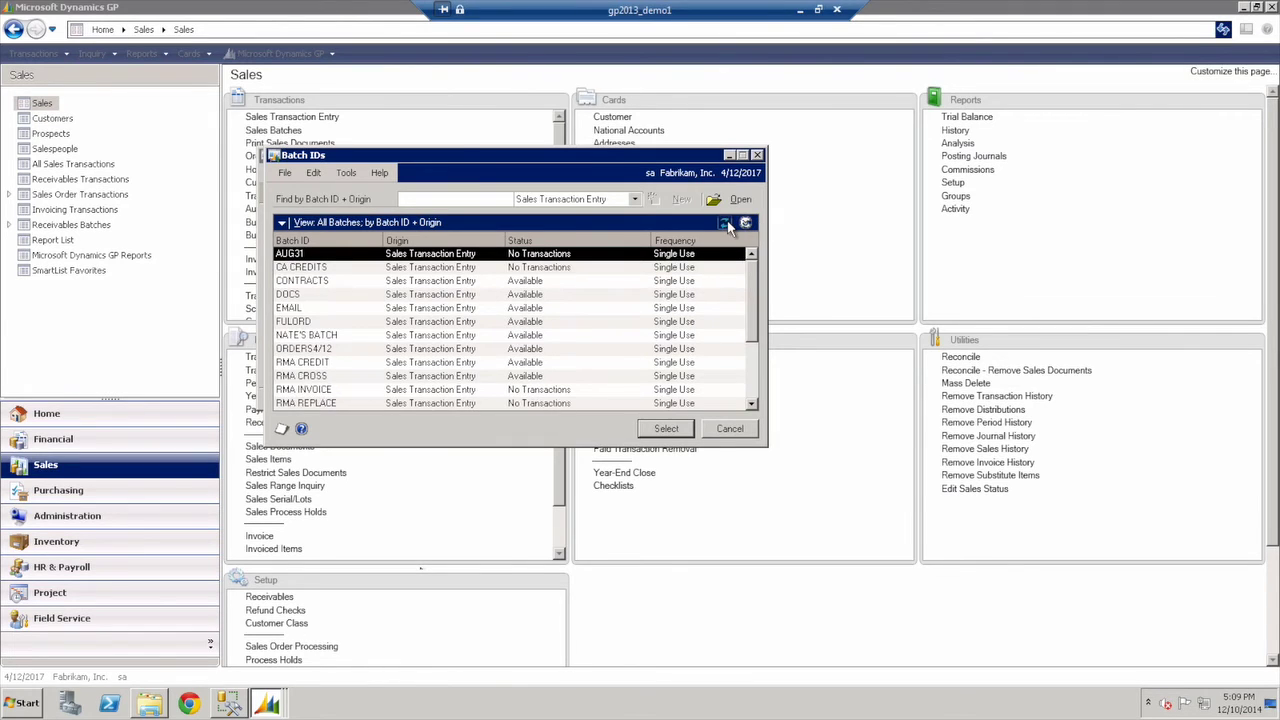
{"action": "double_click", "coordinate": [412, 335]}
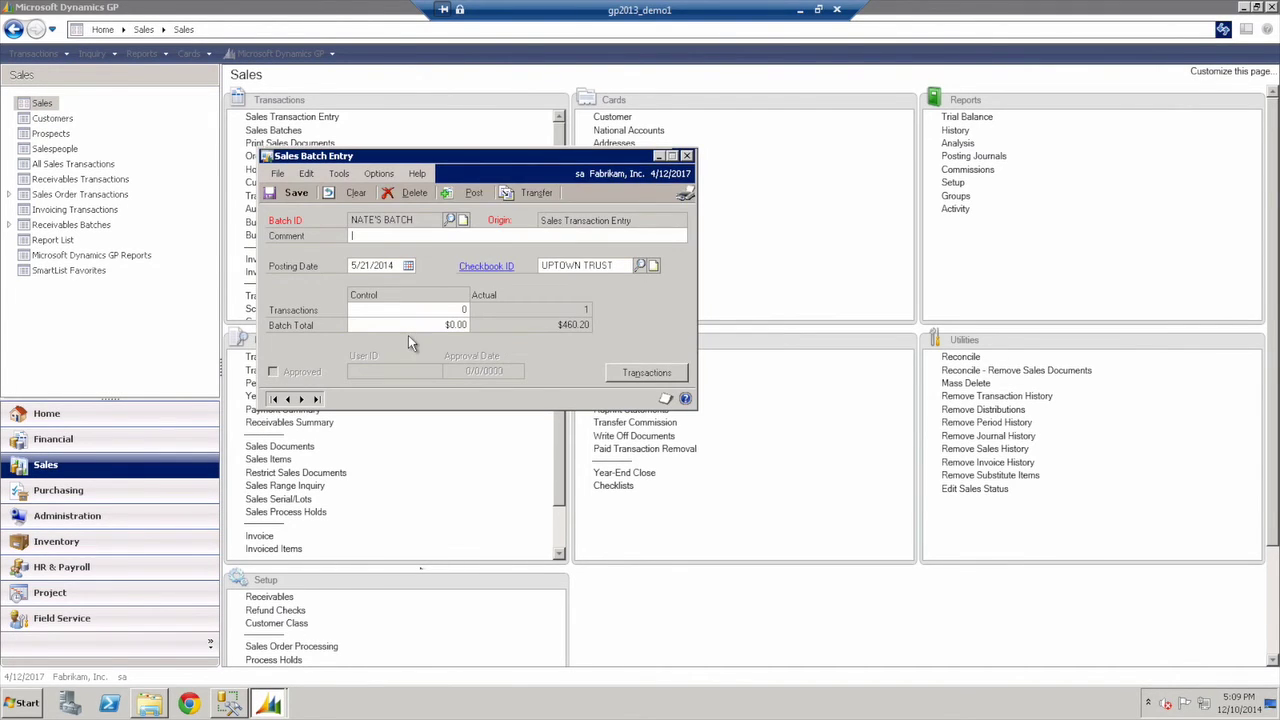
{"action": "left_click", "coordinate": [640, 373]}
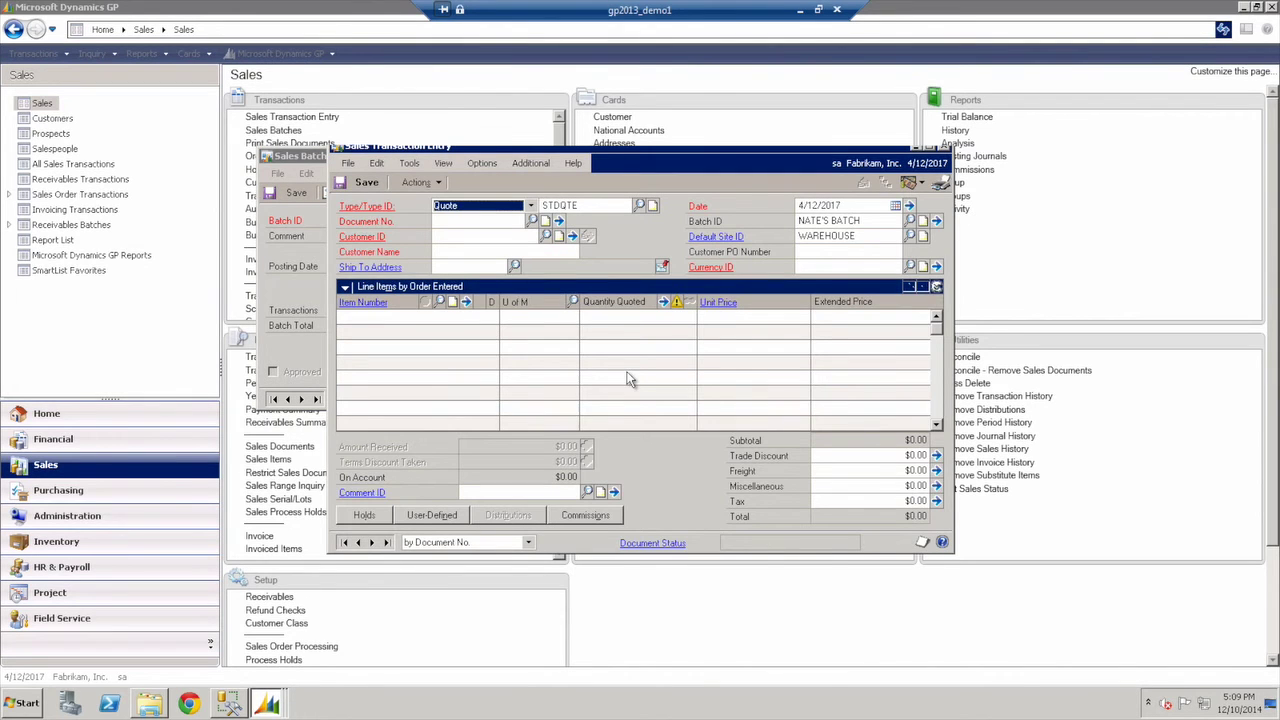
Step: Look up the batch's imported document under the Invoice type in Sales Transaction Entry, examine it, and return to the Scribe Online map
{"action": "left_click", "coordinate": [489, 208]}
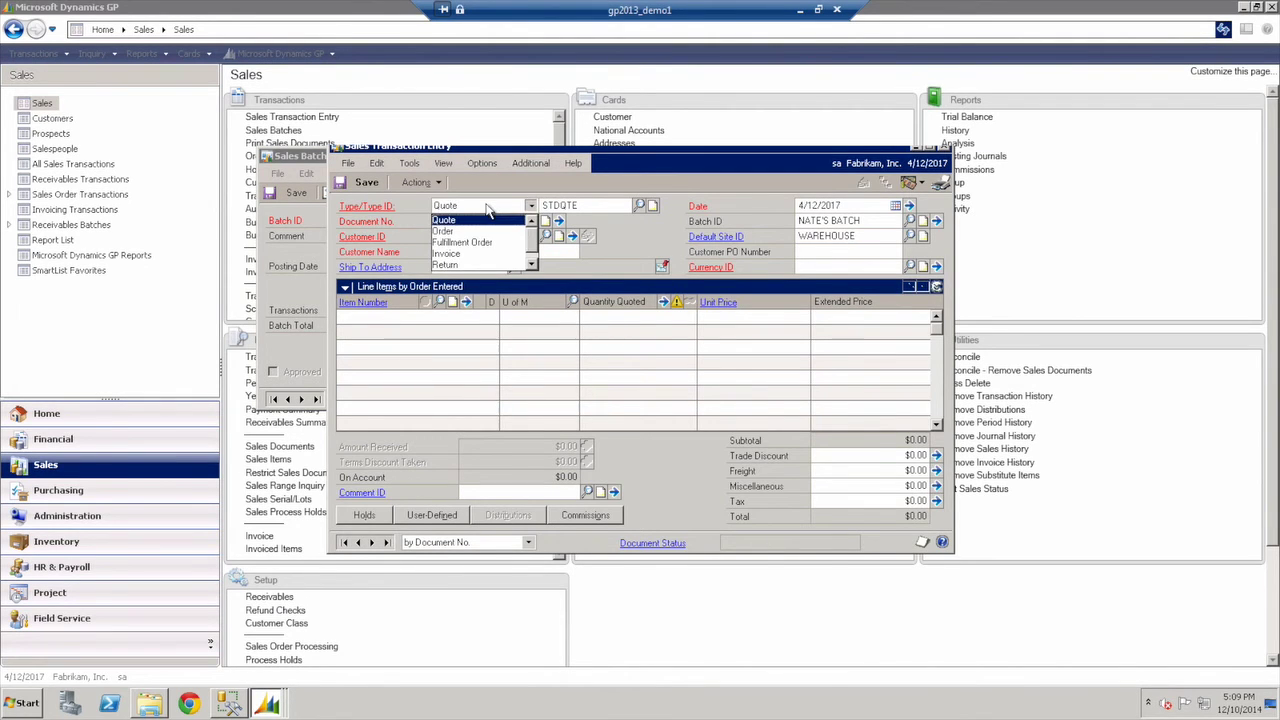
{"action": "left_click", "coordinate": [484, 253]}
{"action": "left_click", "coordinate": [533, 221]}
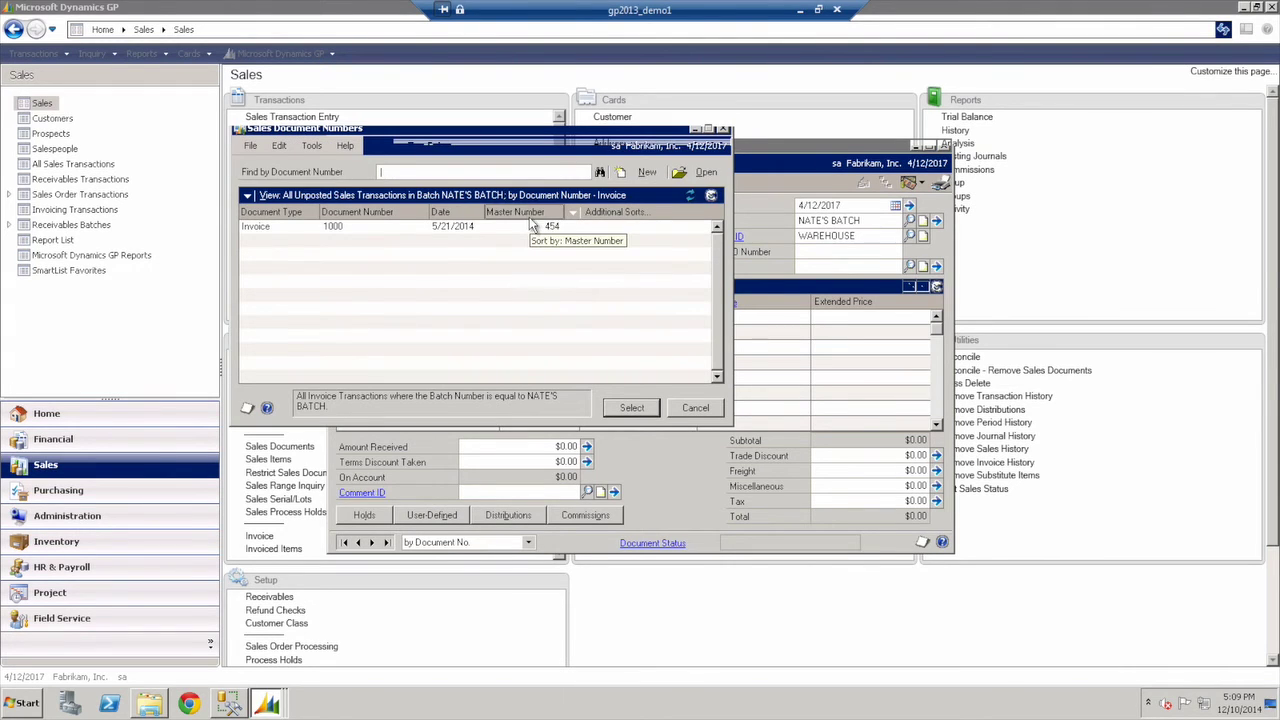
{"action": "double_click", "coordinate": [367, 229]}
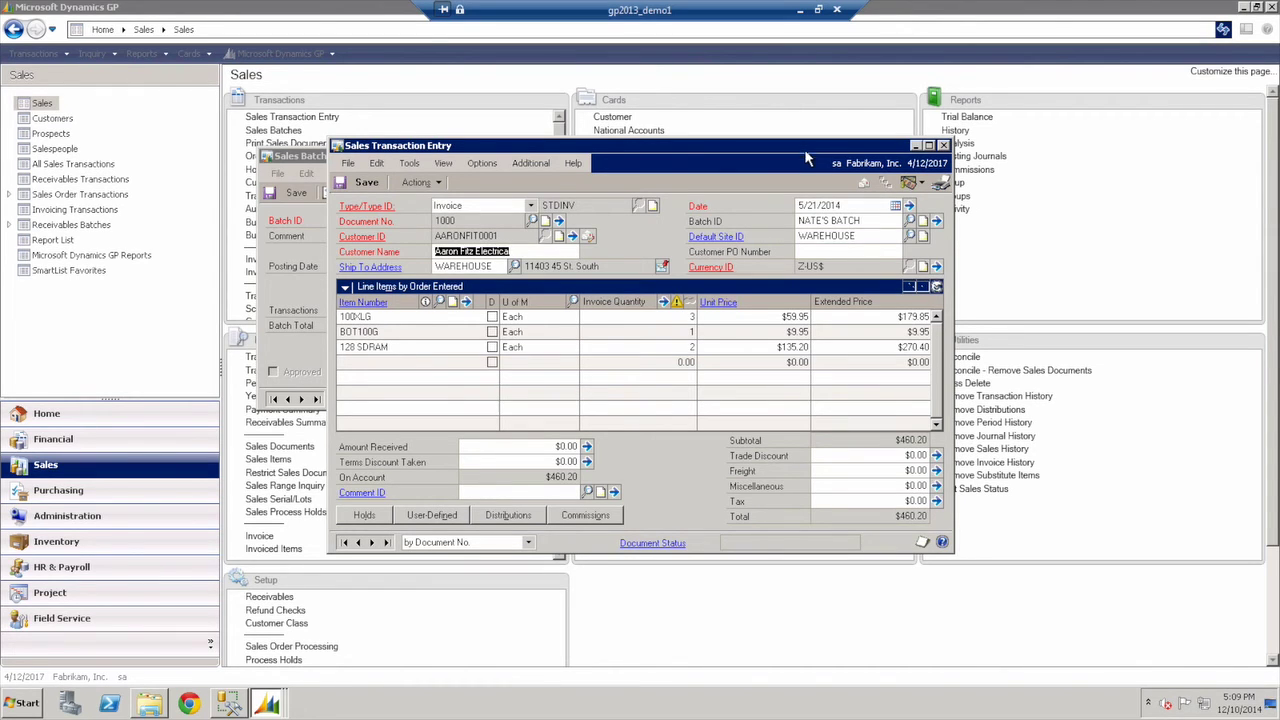
{"action": "left_click", "coordinate": [797, 10]}
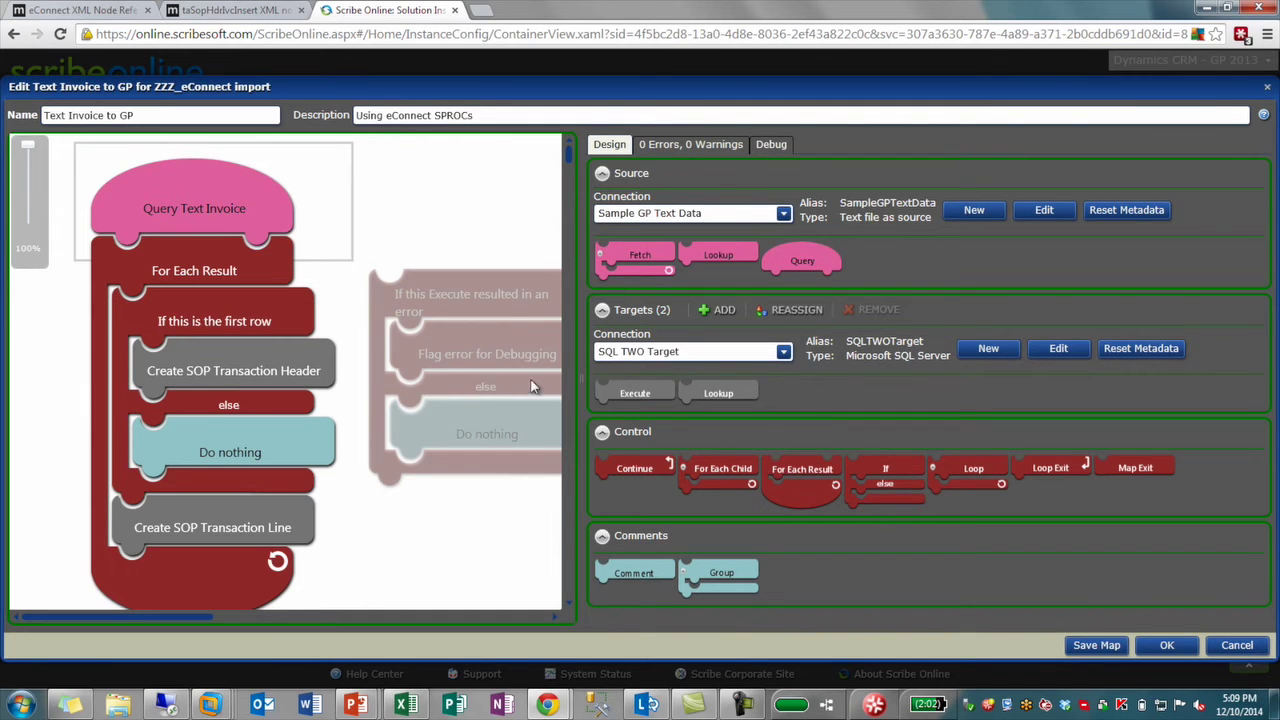
{"action": "left_click", "coordinate": [300, 500]}
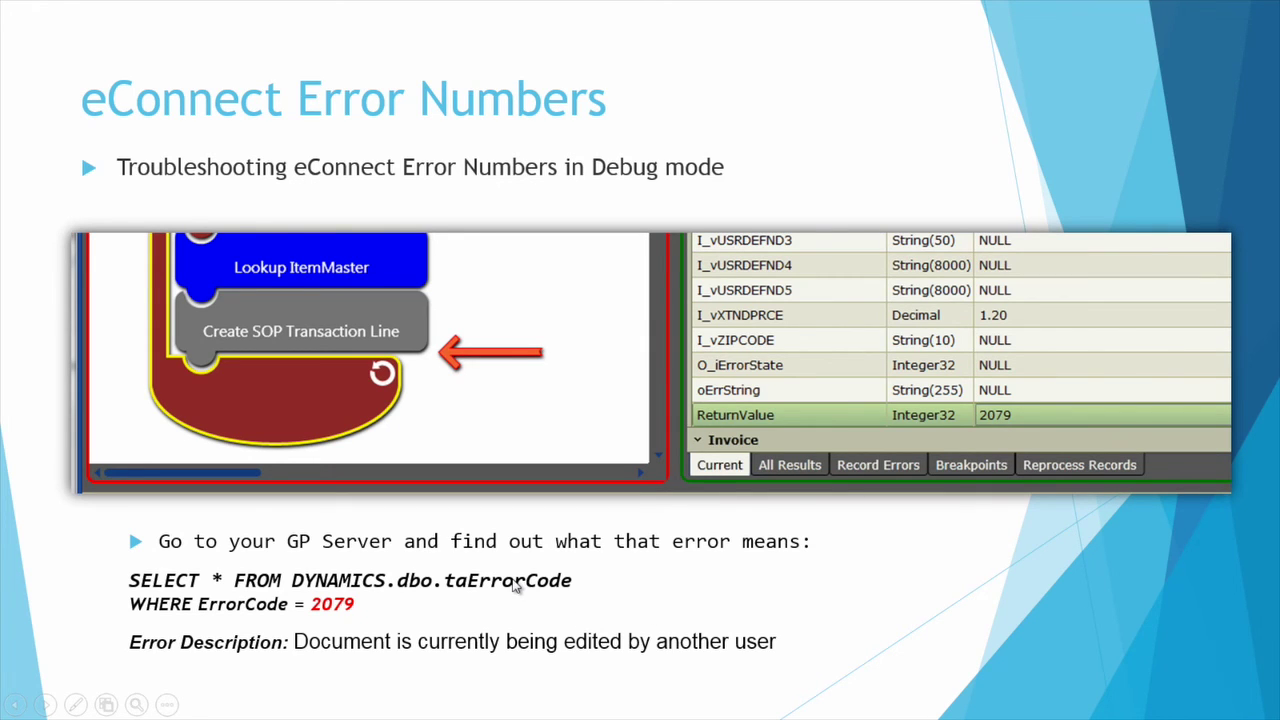
Step: Switch to SQL Server Management Studio, comment out the WHERE line of the taErrorCode query, run it, and examine the ErrorCode and ErrorDesc columns
{"action": "key", "text": "super"}
{"action": "left_click", "coordinate": [213, 705]}
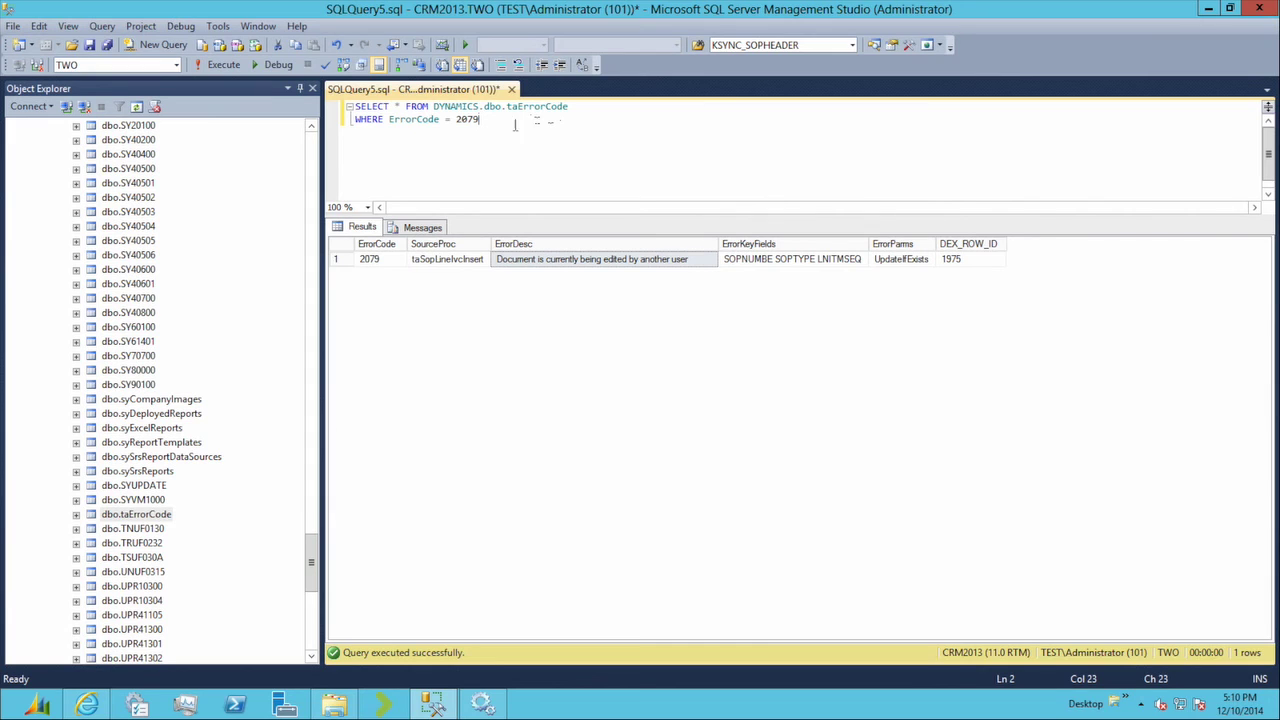
{"action": "left_click", "coordinate": [356, 119]}
{"action": "type", "text": "--"}
{"action": "key", "text": "F5"}
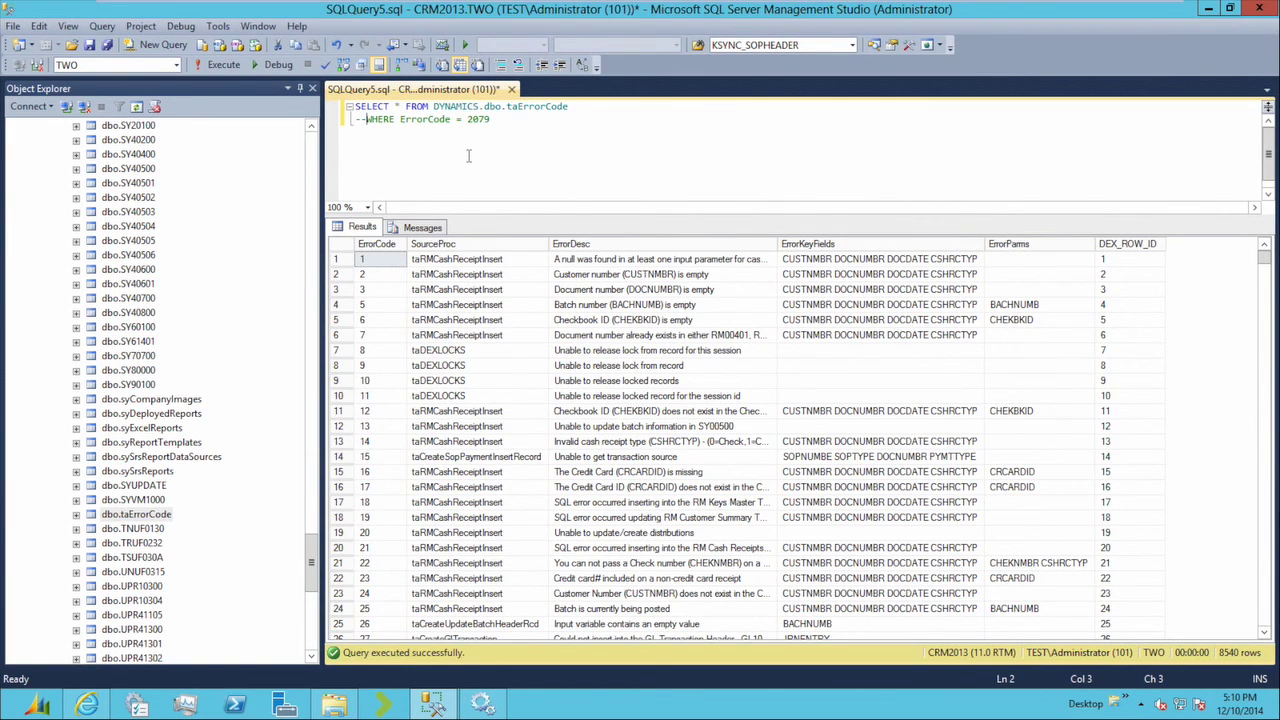
{"action": "left_click", "coordinate": [386, 274]}
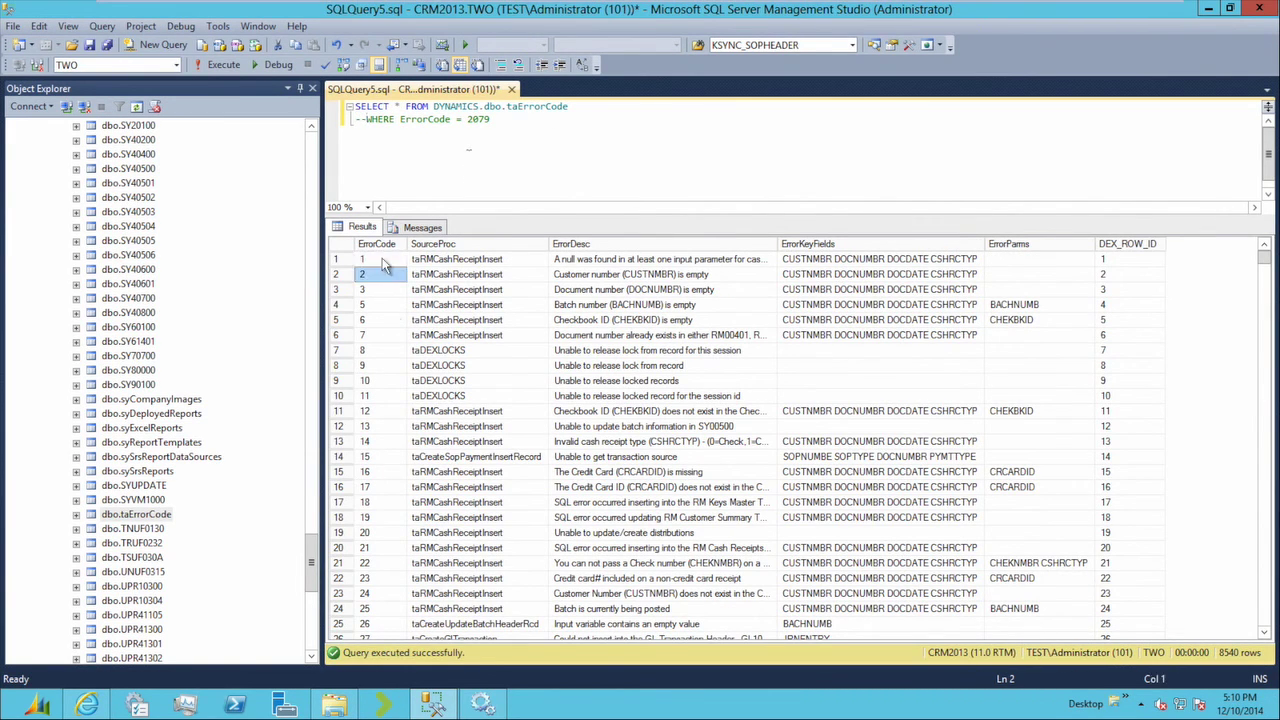
{"action": "left_click", "coordinate": [705, 245]}
Step: Uncomment the WHERE ErrorCode = 2079 filter, rerun the query, and select the error description, widening its column slightly
{"action": "left_click", "coordinate": [367, 119]}
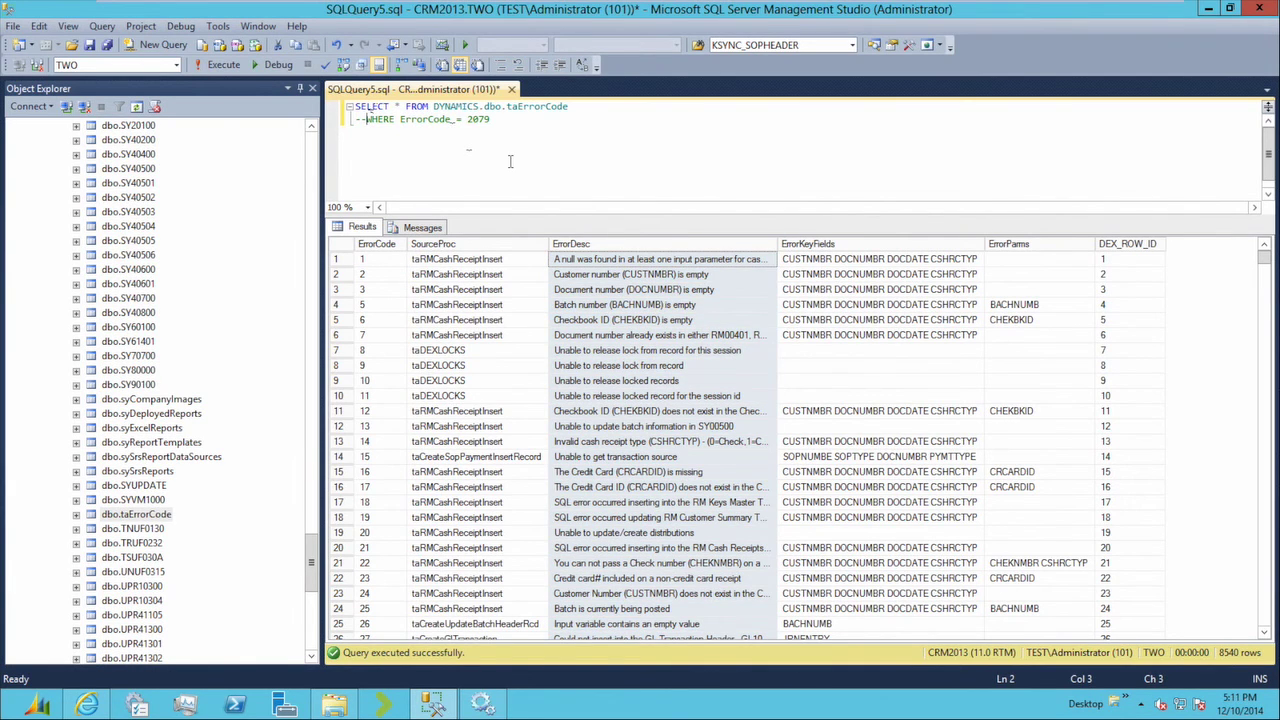
{"action": "key", "text": "BackSpace"}
{"action": "key", "text": "BackSpace"}
{"action": "key", "text": "F5"}
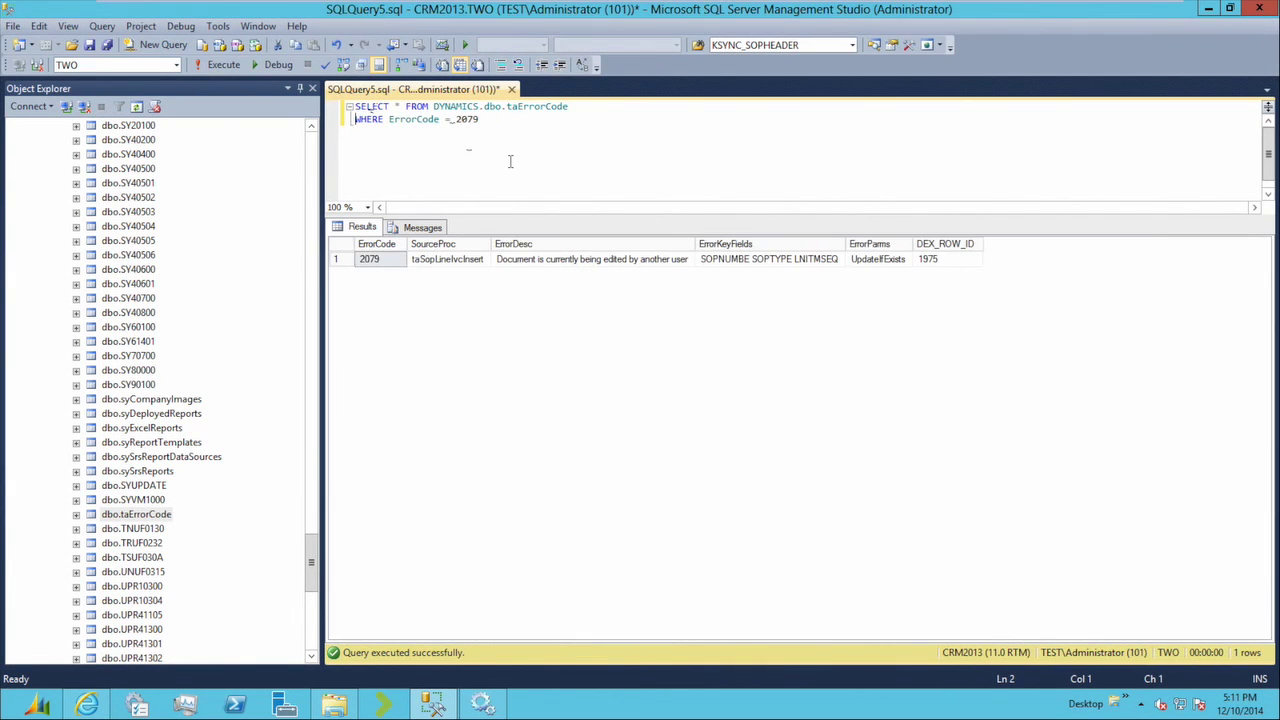
{"action": "left_click", "coordinate": [625, 259]}
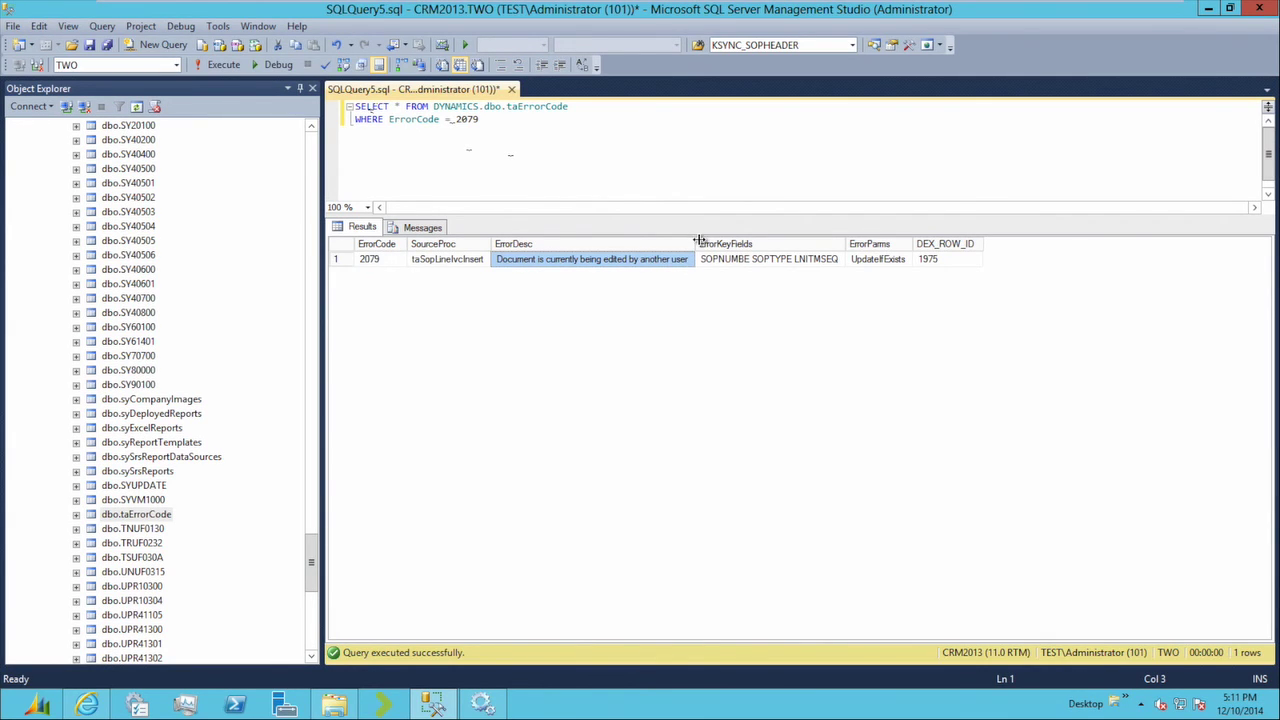
{"action": "left_click_drag", "start_coordinate": [696, 243], "coordinate": [708, 243]}
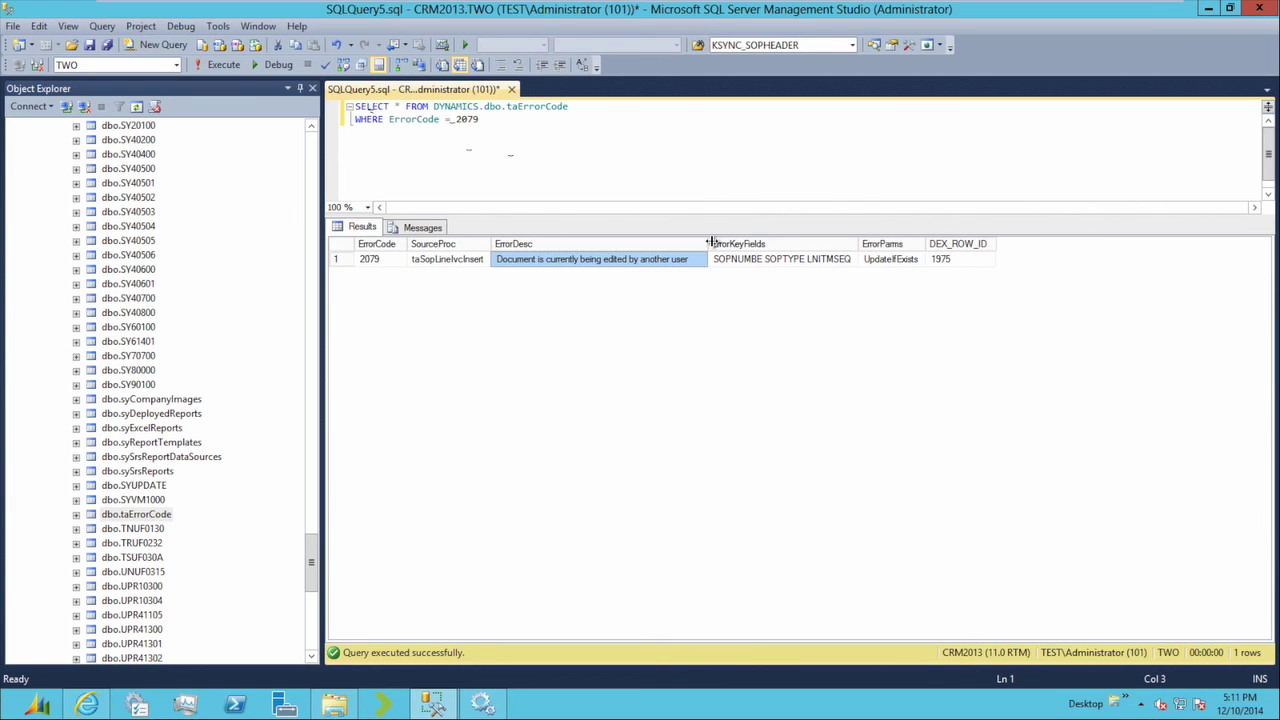